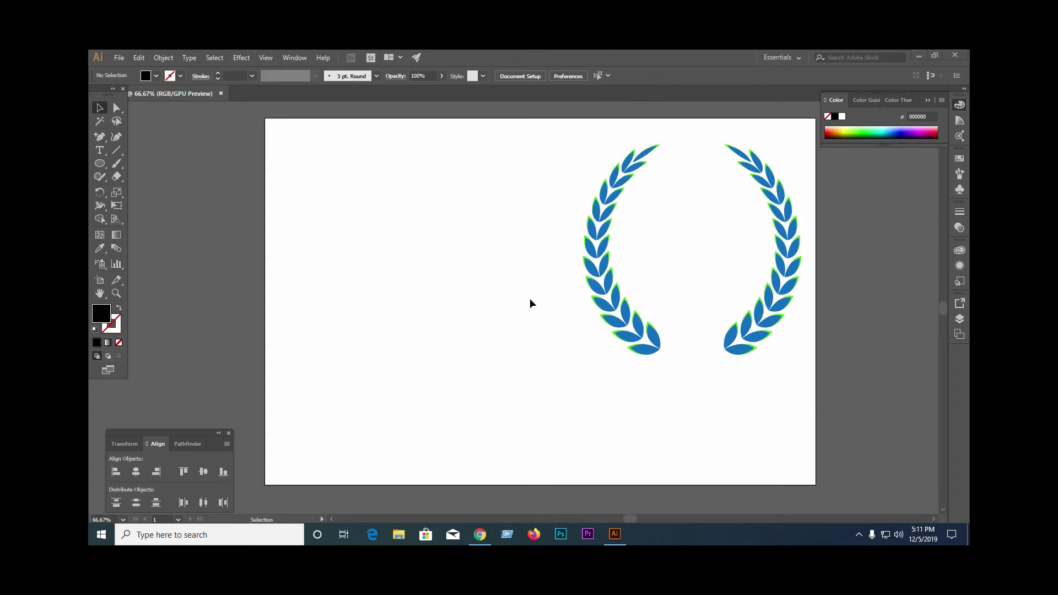
- Move both halves of the finished wreath off the artboard to the right
scroll(508, 276, "down", 2)
scroll(656, 261, "up", 2)
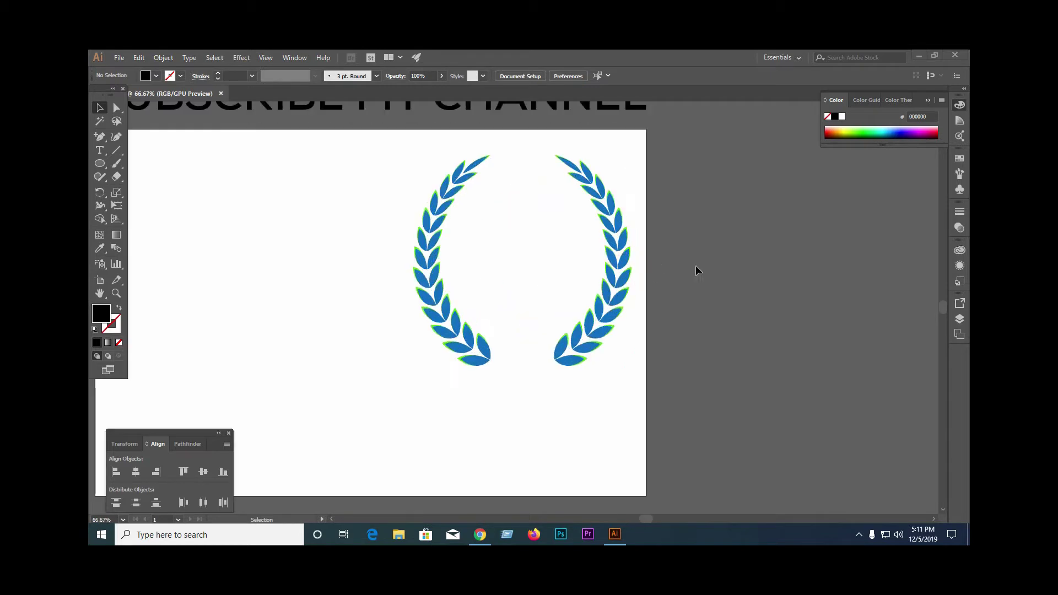
scroll(696, 269, "down", 1)
scroll(547, 256, "up", 1)
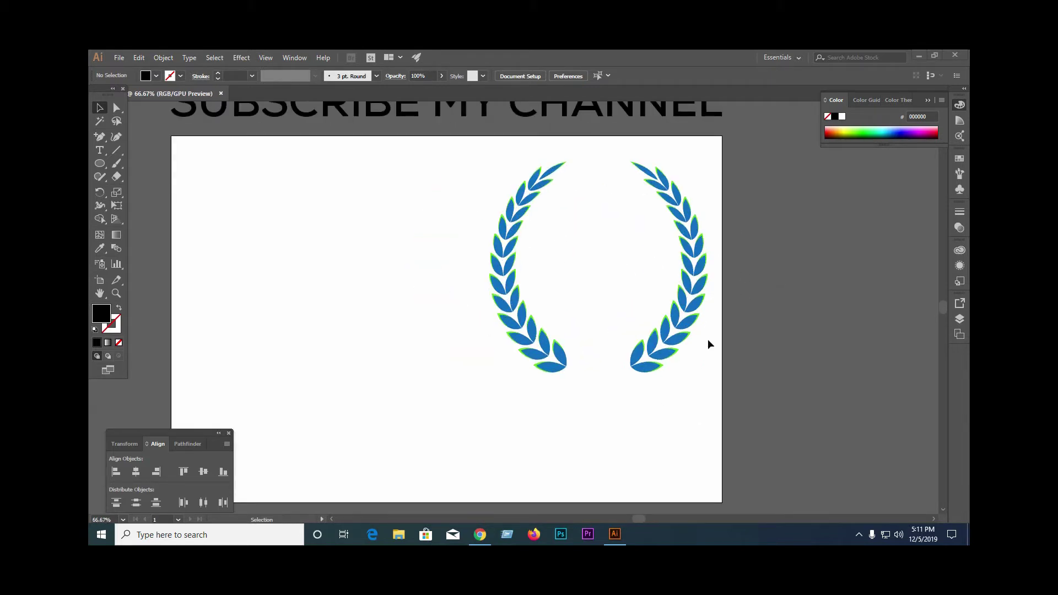
scroll(669, 298, "down", 1)
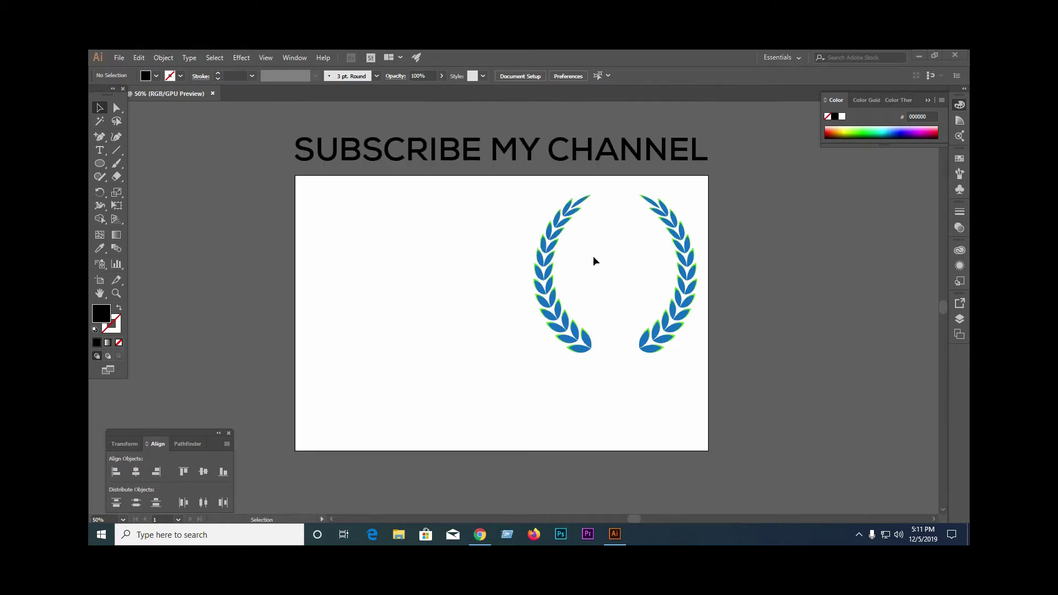
scroll(576, 242, "up", 1)
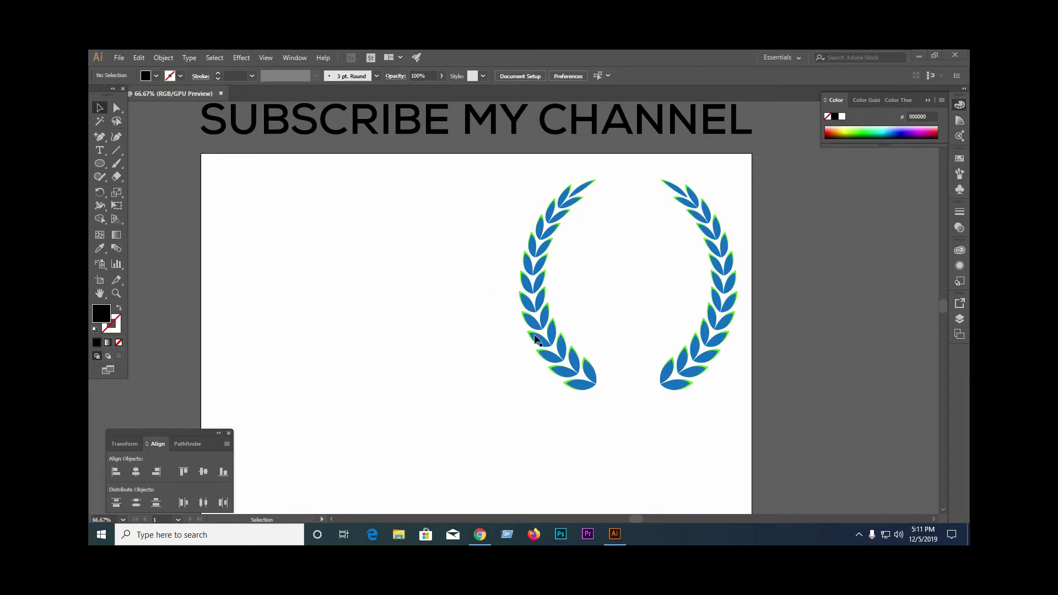
scroll(481, 281, "down", 1)
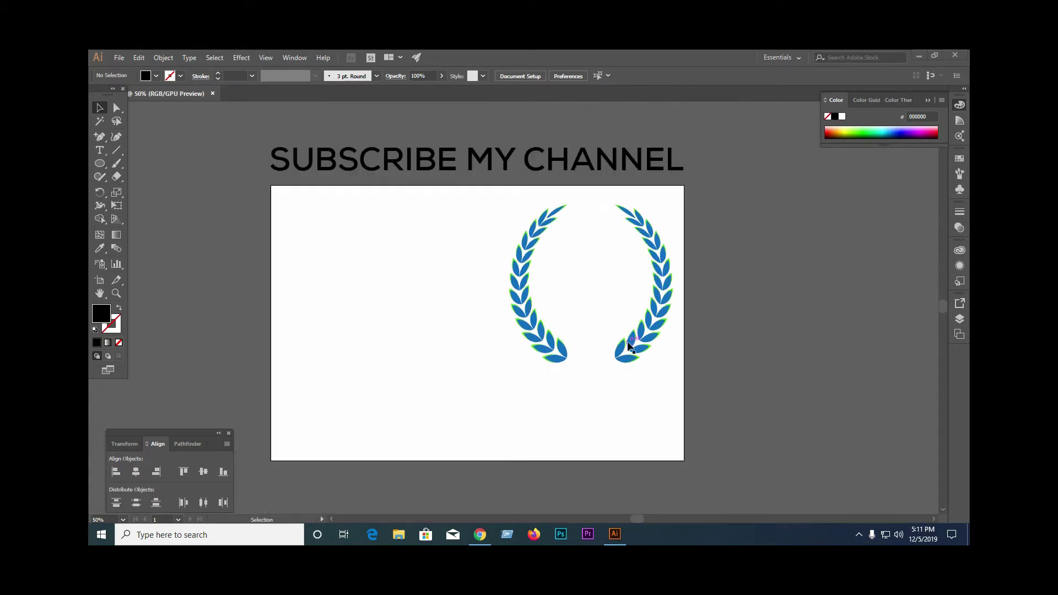
scroll(640, 339, "up", 1)
scroll(687, 343, "up", 2)
scroll(652, 320, "down", 2)
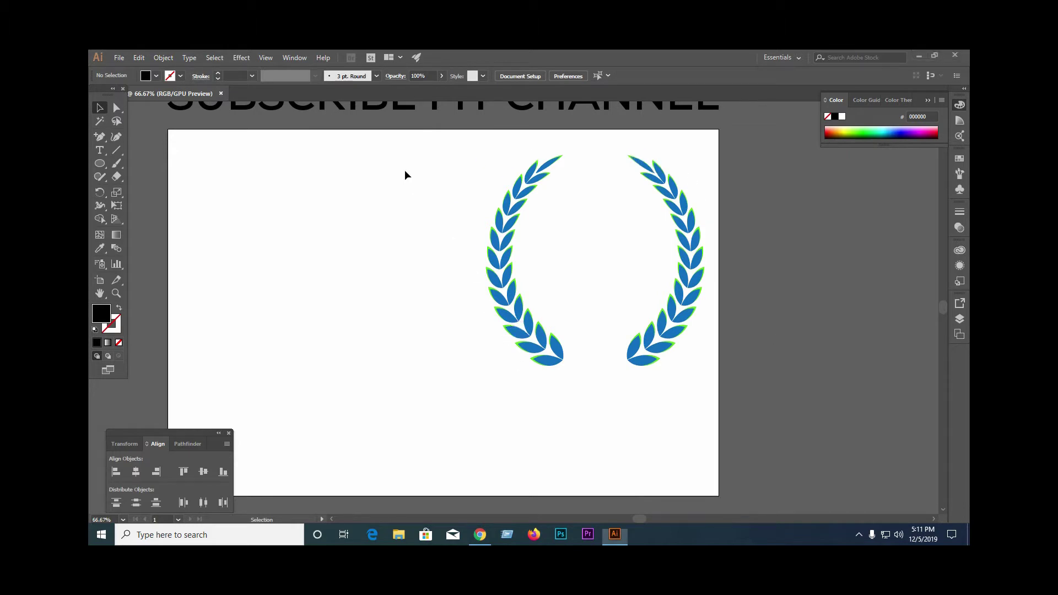
left_click_drag(406, 172, 655, 366)
left_click_drag(566, 339, 744, 328)
left_click(476, 357)
- Draw a black circle with the Ellipse tool and place an overlapping duplicate beside it
left_click(100, 164)
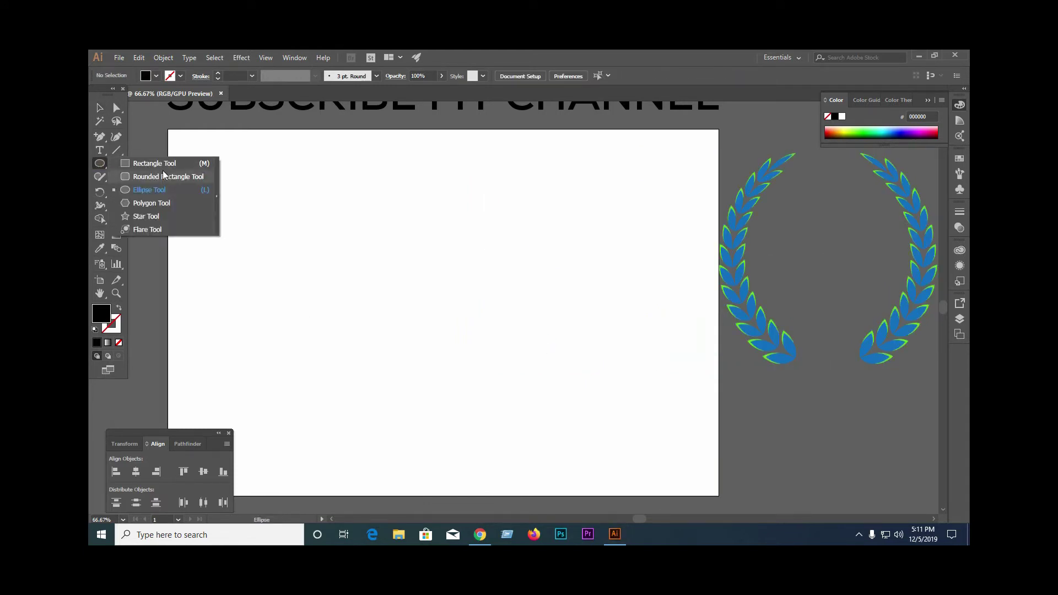
left_click(175, 190)
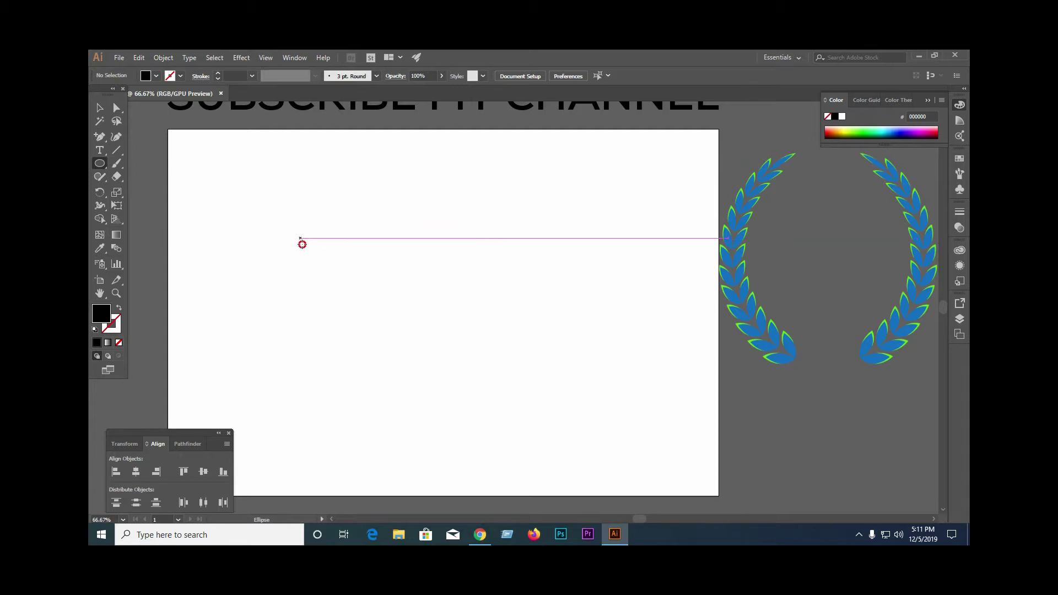
left_click_drag(301, 237, 338, 275)
key("v")
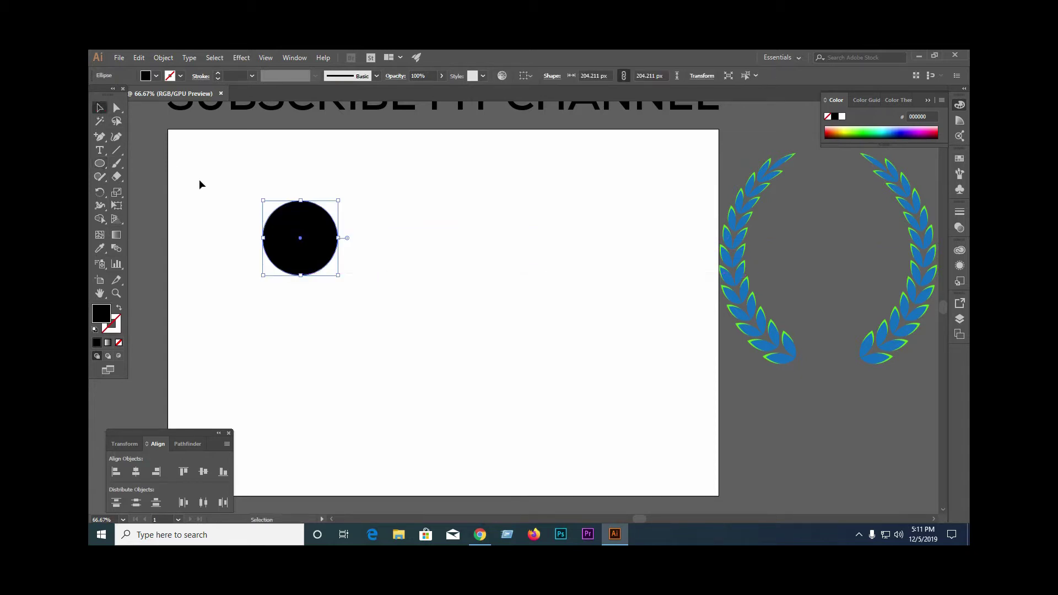
left_click(246, 234)
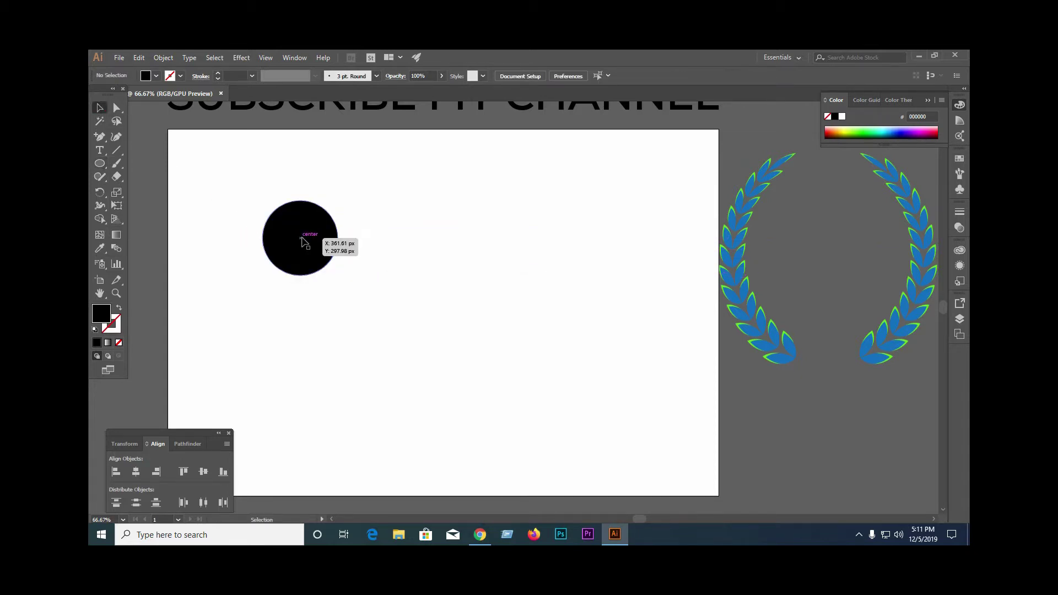
left_click_drag(325, 249, 375, 246)
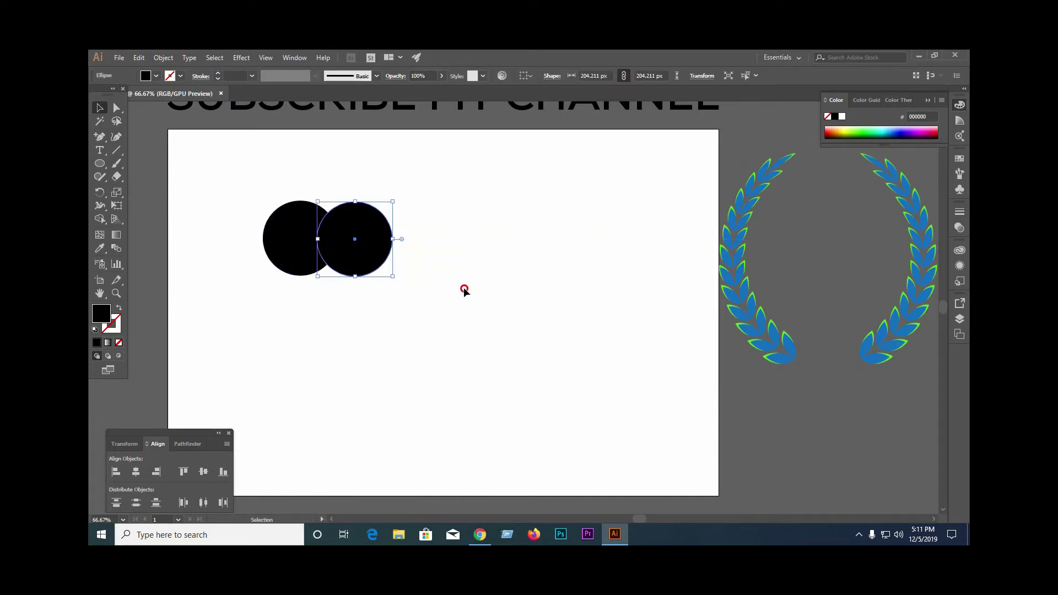
left_click_drag(279, 188, 405, 321)
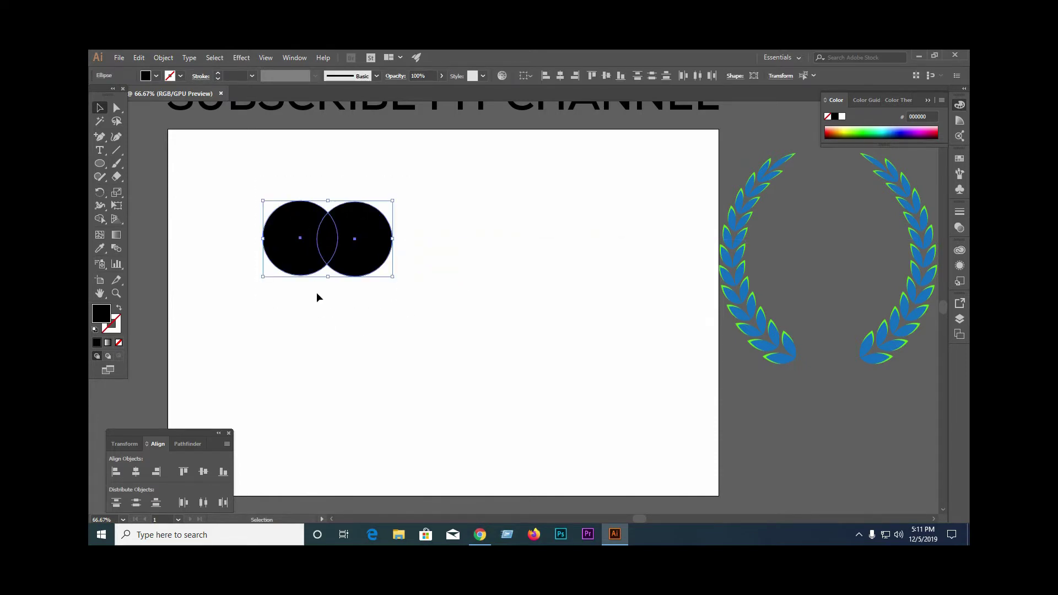
left_click_drag(237, 178, 436, 303)
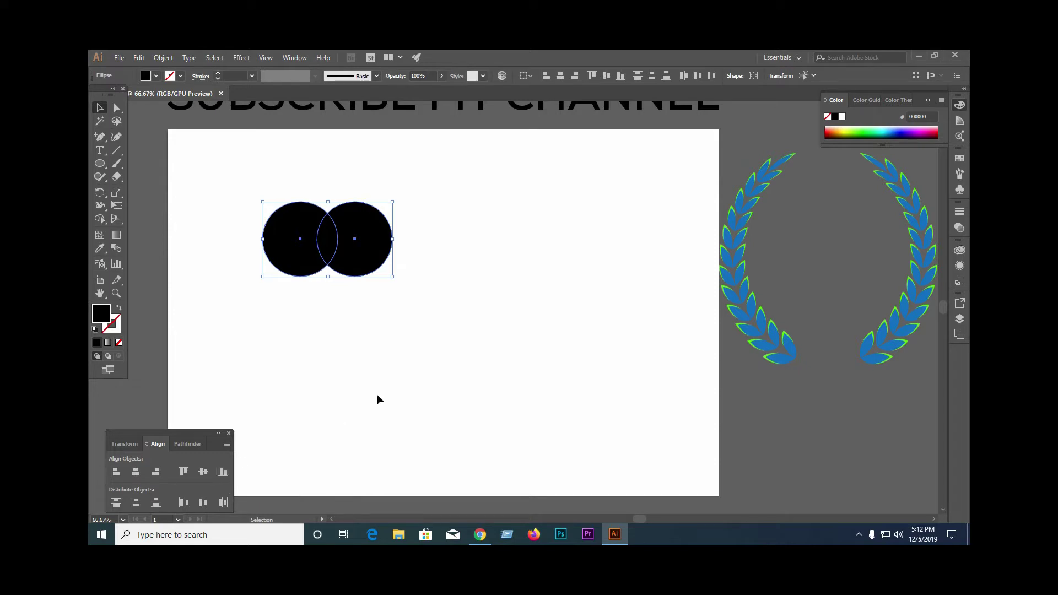
- Divide the two overlapping circles with Pathfinder and ungroup the pieces
left_click(374, 370)
left_click_drag(246, 201, 385, 297)
left_click(185, 444)
left_click(117, 499)
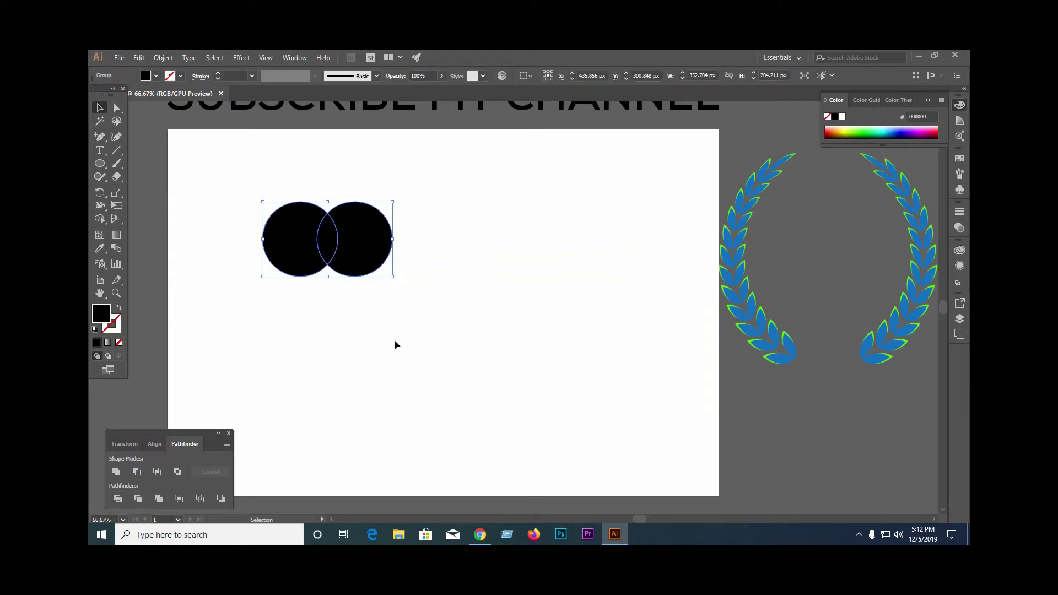
left_click(395, 345)
right_click(272, 232)
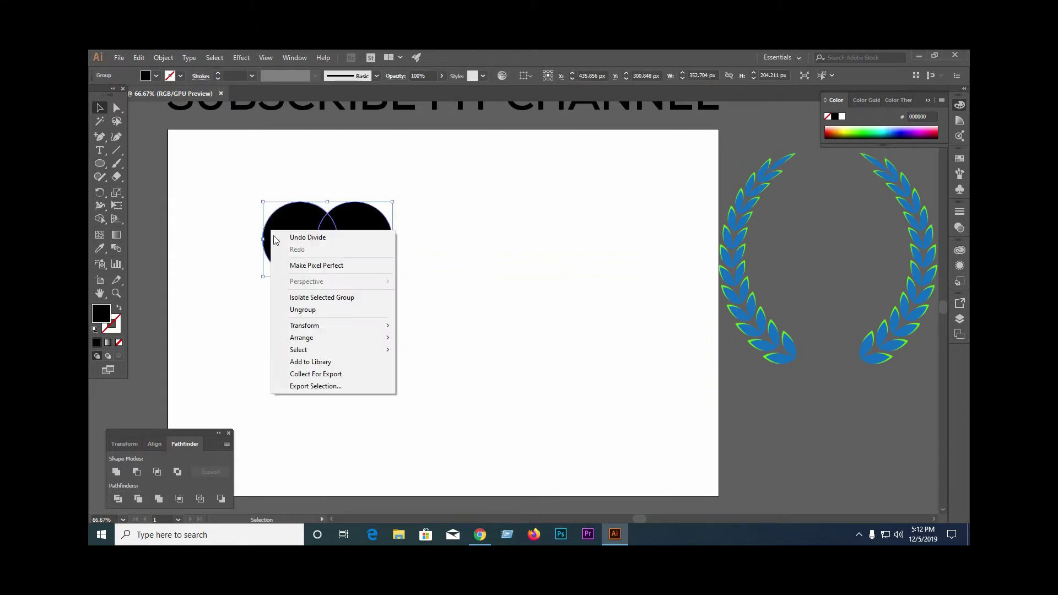
left_click(308, 311)
- Delete the outer crescent pieces, keeping only the lens-shaped overlap
left_click(307, 276)
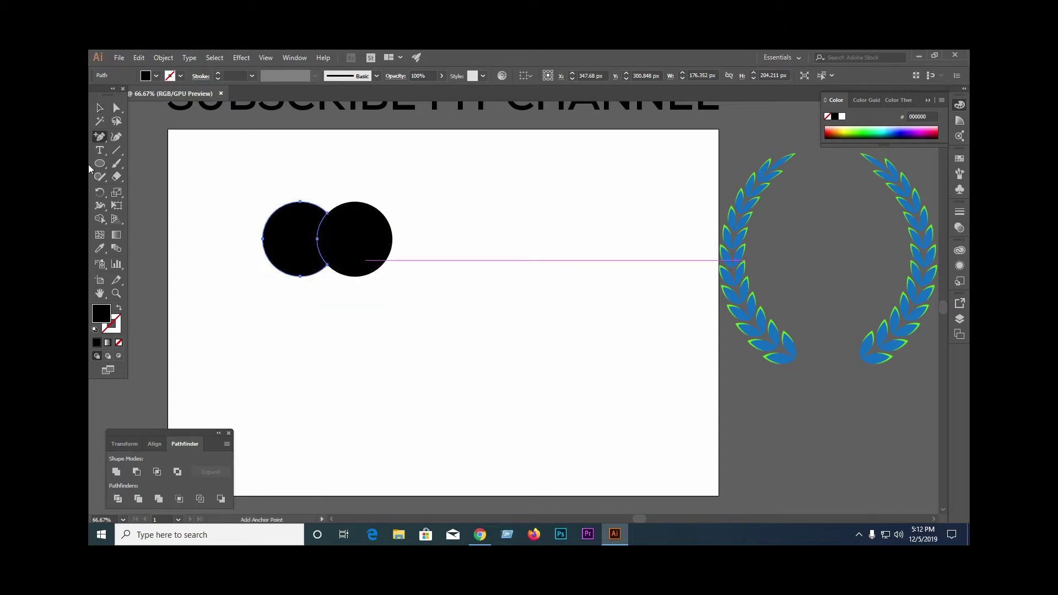
key("plus")
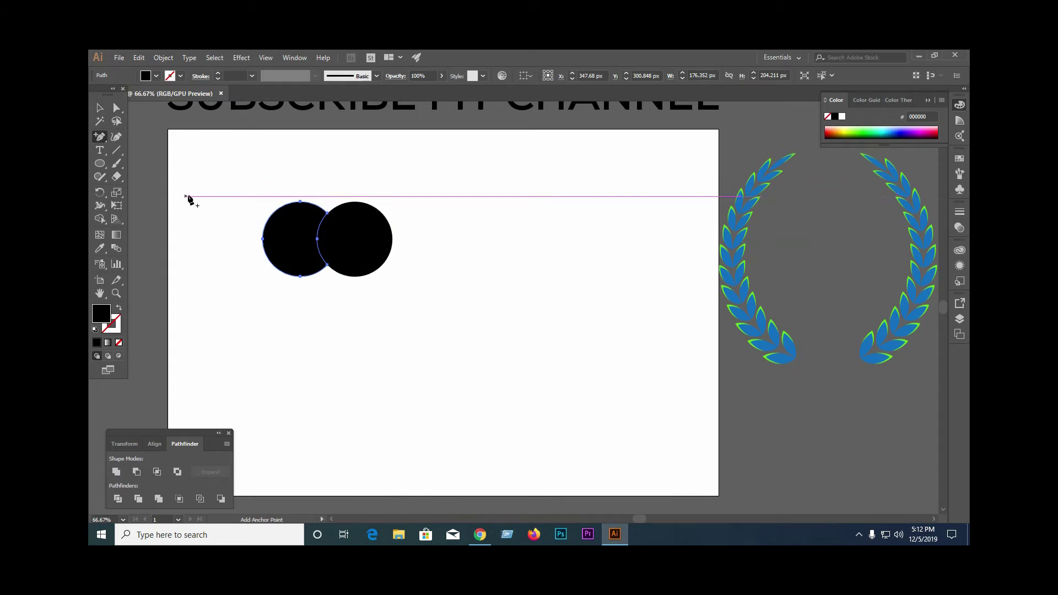
left_click(100, 107)
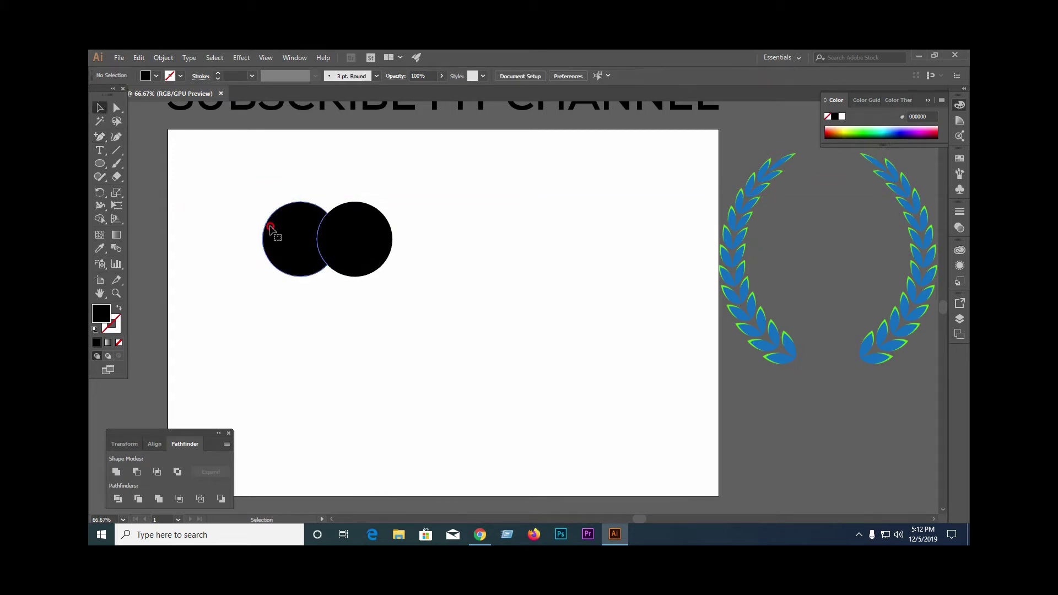
left_click(304, 208)
left_click_drag(274, 185, 357, 292)
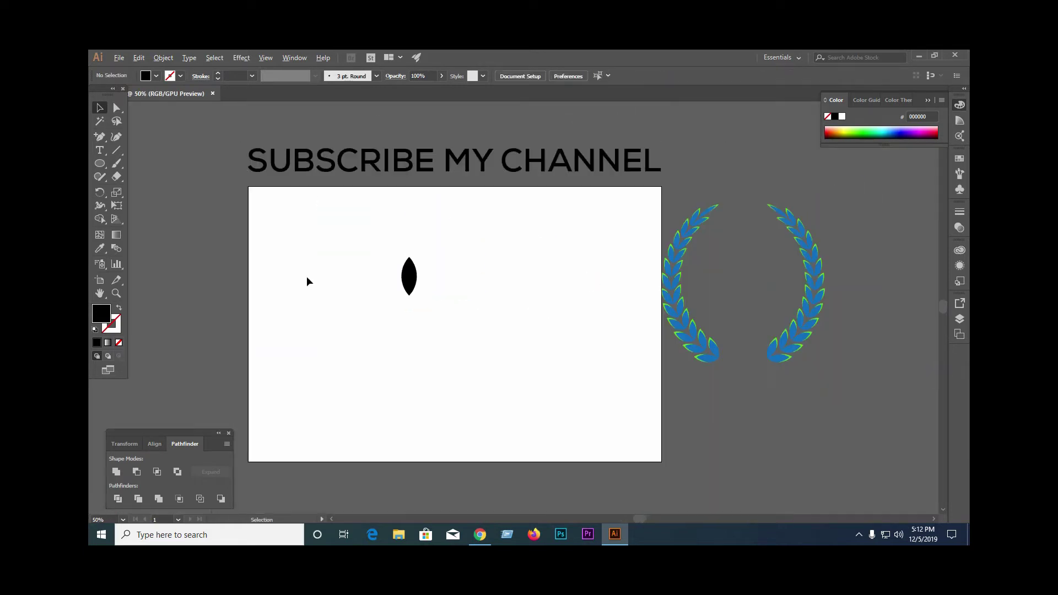
- Copy the lens about 10 px downward and divide both lenses with Pathfinder
scroll(425, 276, "up", 2)
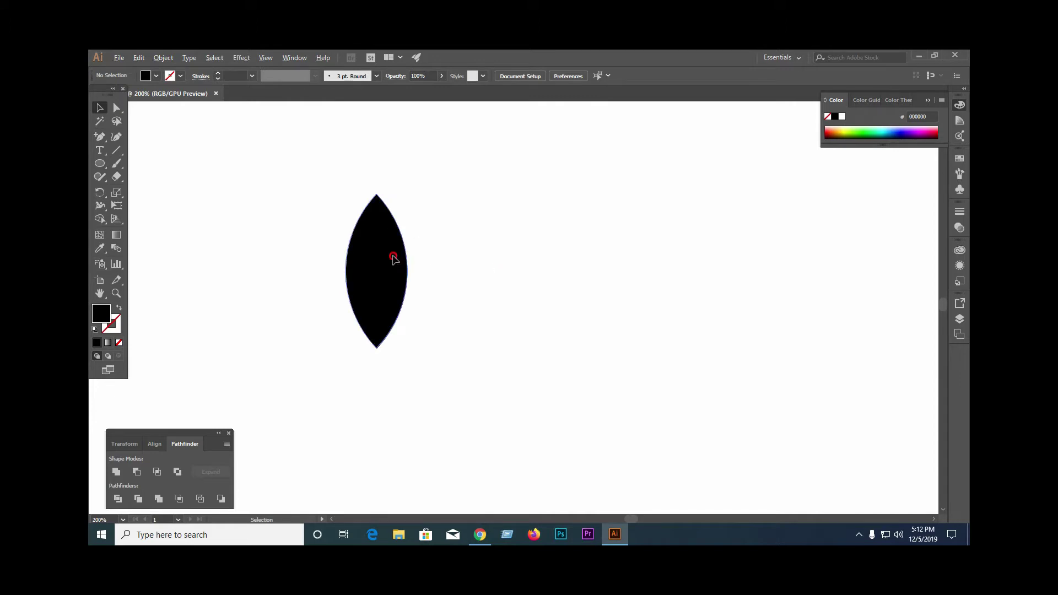
left_click_drag(393, 257, 395, 267)
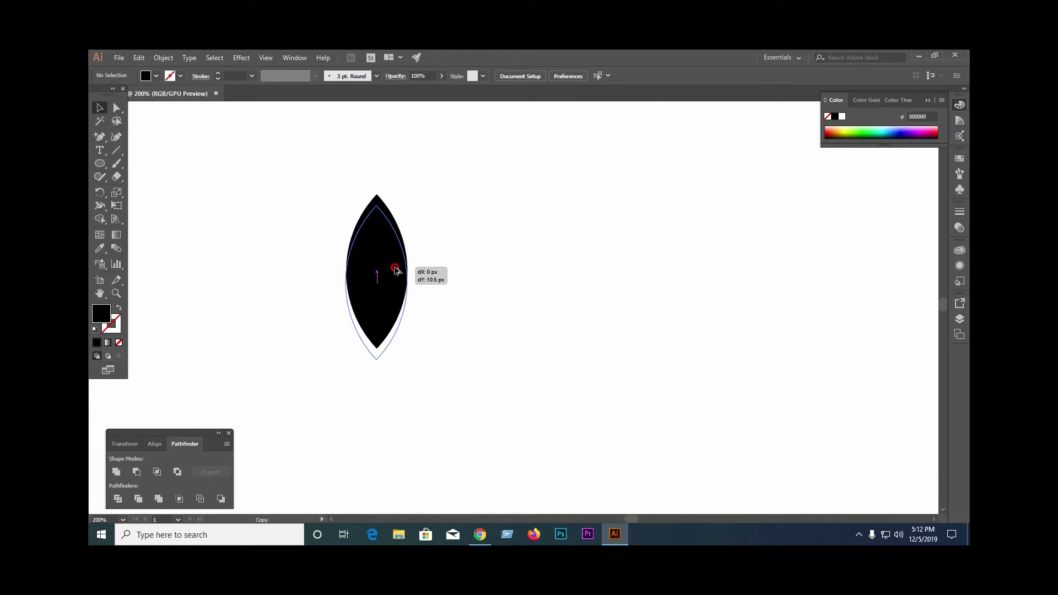
left_click_drag(395, 268, 394, 268)
left_click_drag(283, 197, 395, 355)
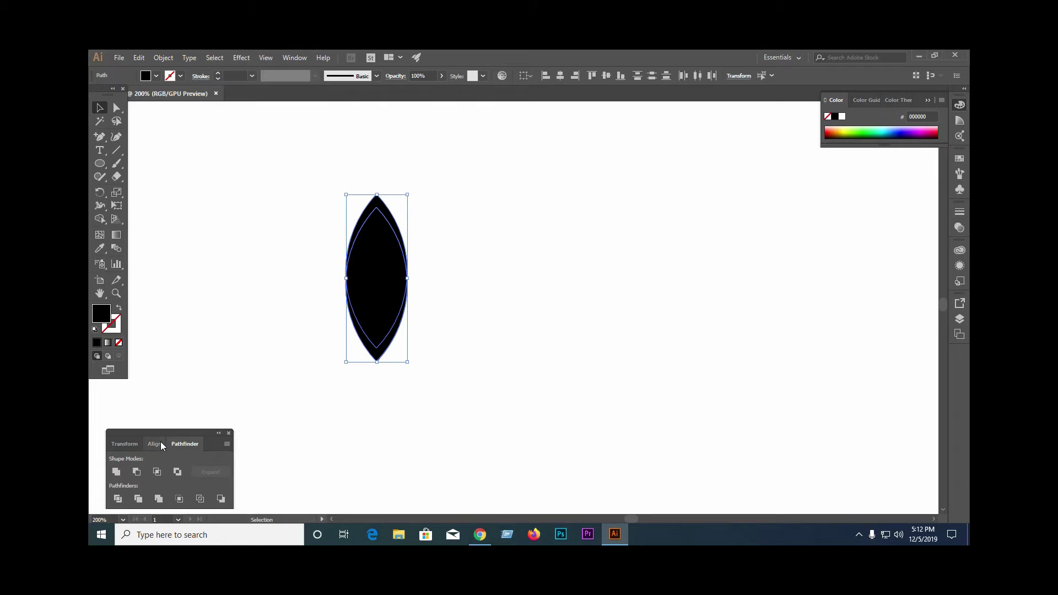
left_click(119, 505)
- Ungroup the divided pieces and delete the leftover piece below the lens
left_click_drag(272, 202, 414, 338)
right_click(353, 302)
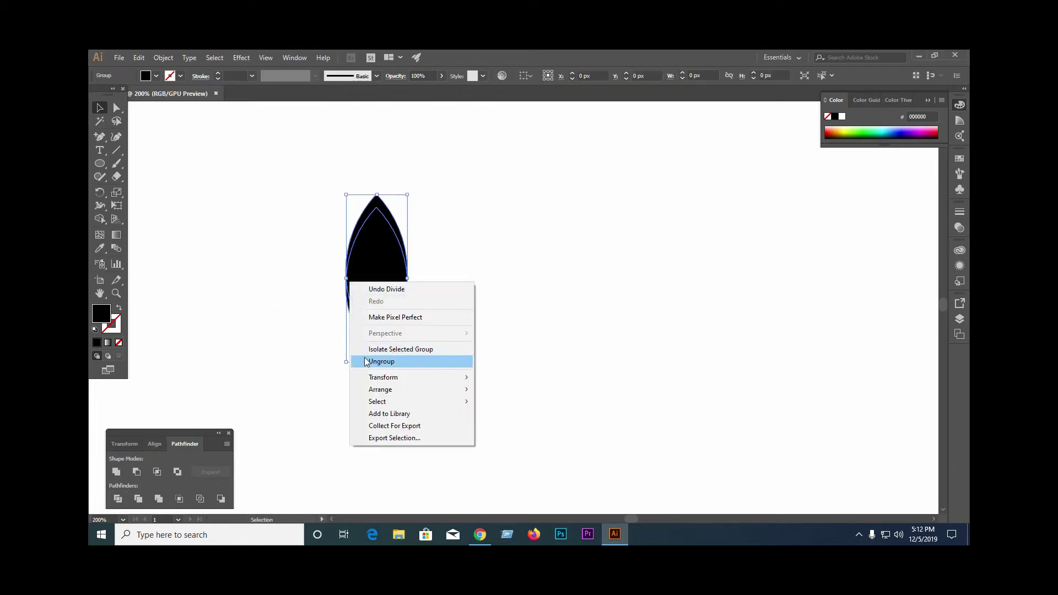
left_click(381, 361)
left_click(215, 253)
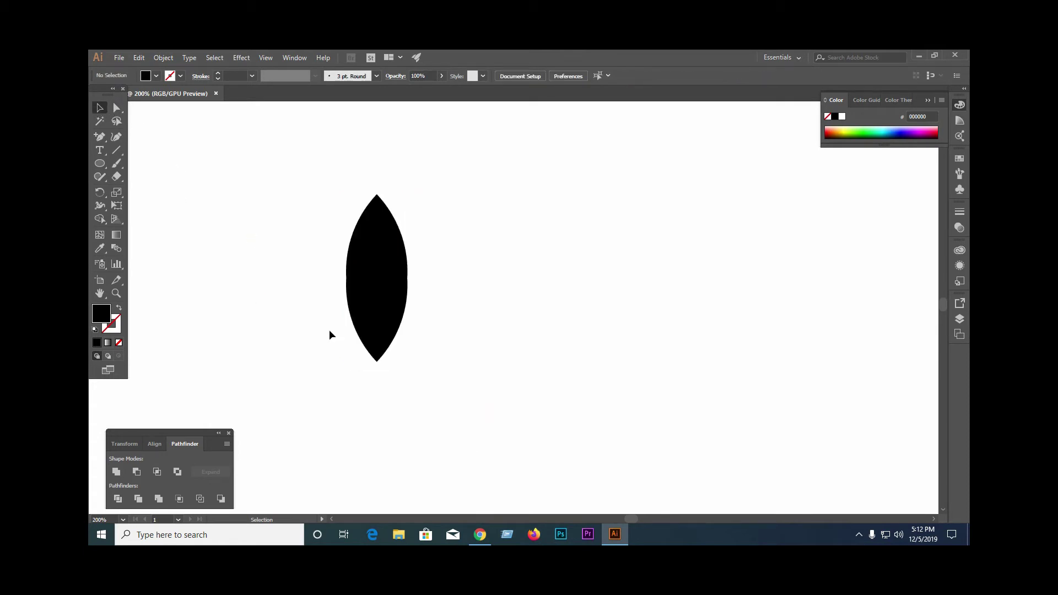
left_click(376, 358)
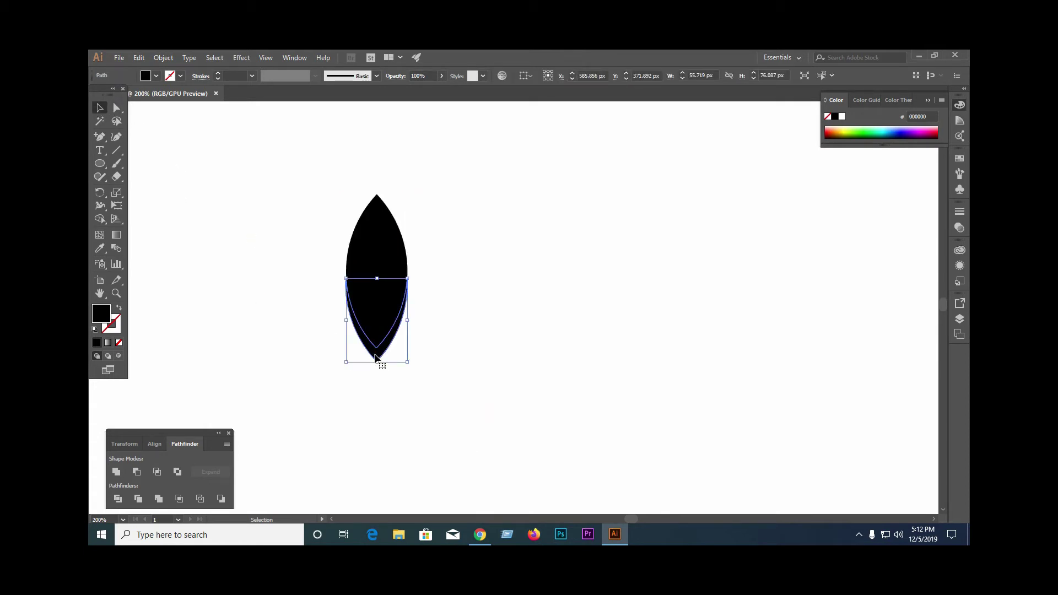
key("Delete")
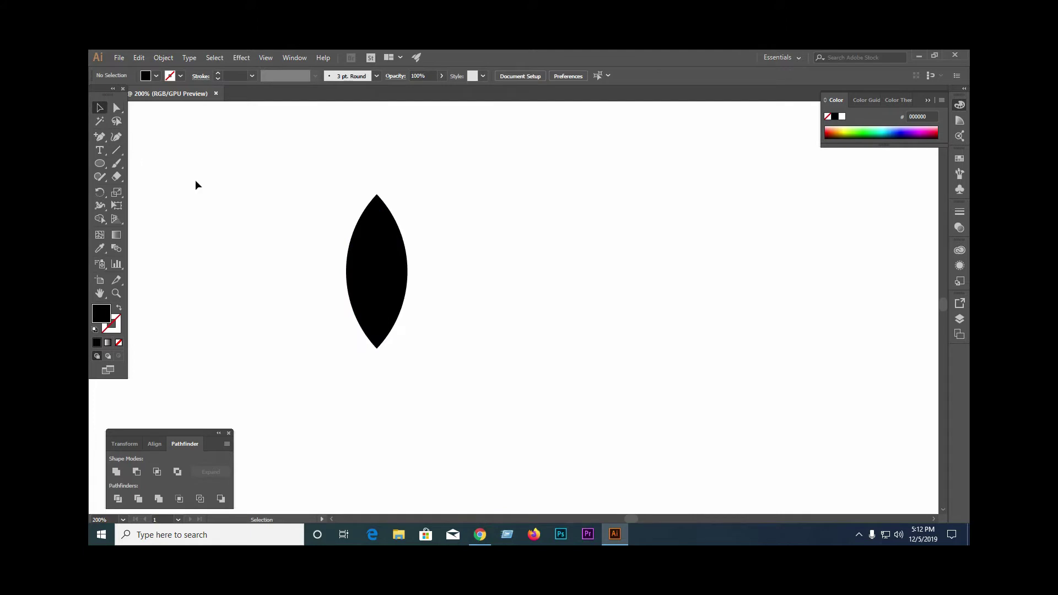
left_click(375, 211)
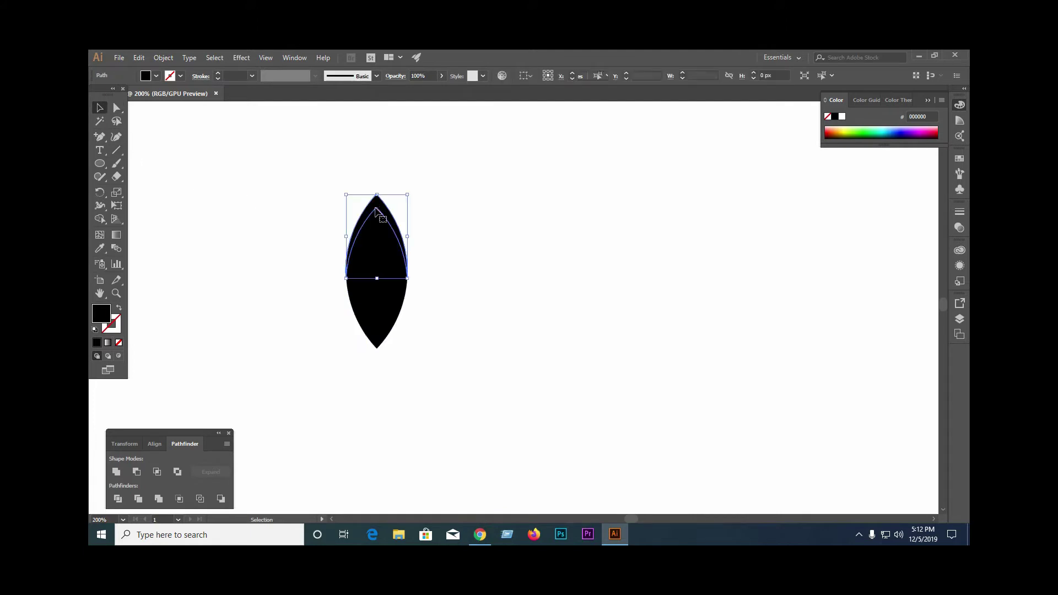
- Fill the back leaf shape with a bright yellow
double_click(100, 315)
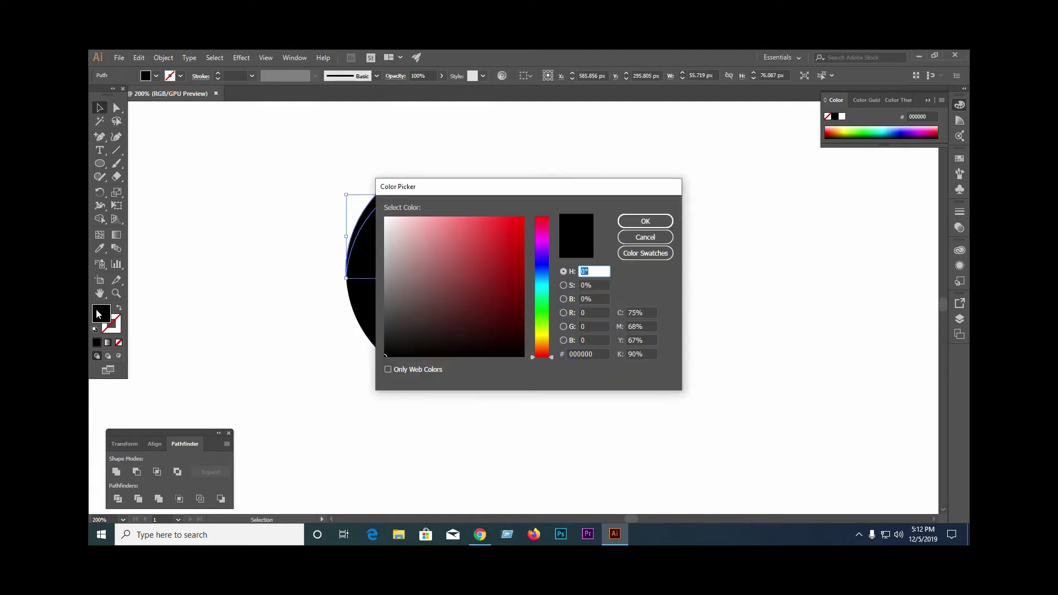
left_click(546, 340)
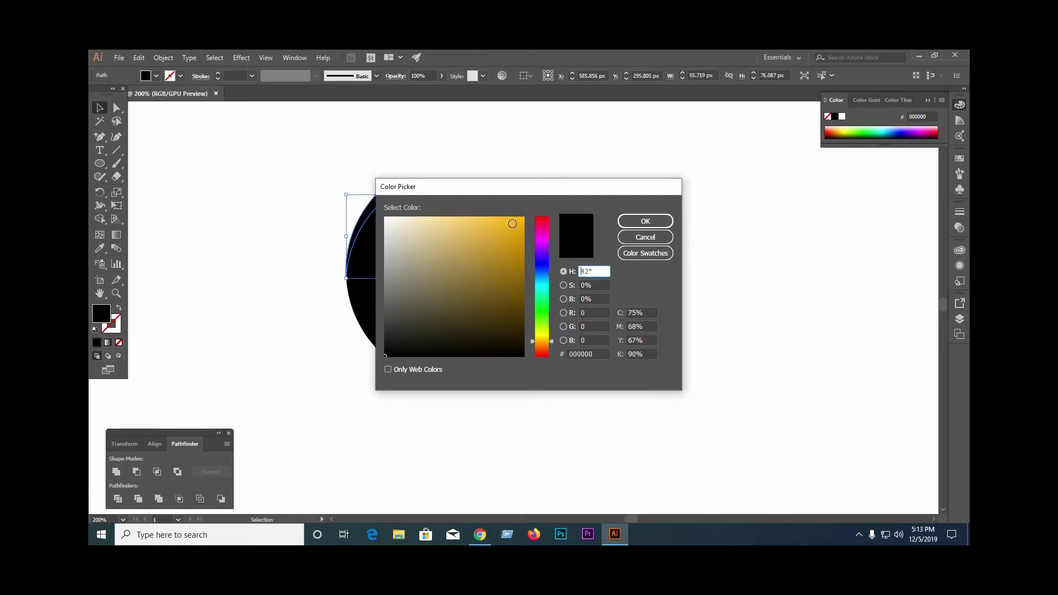
left_click(512, 223)
left_click(646, 221)
left_click(305, 180)
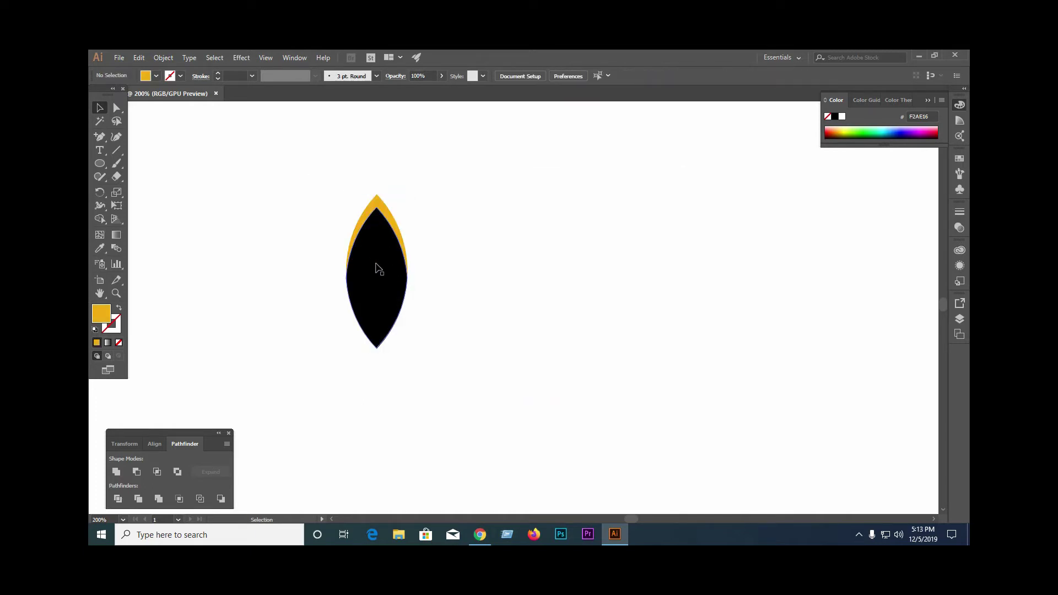
- Fill the front leaf shape with blue 145A8E
left_click(379, 269)
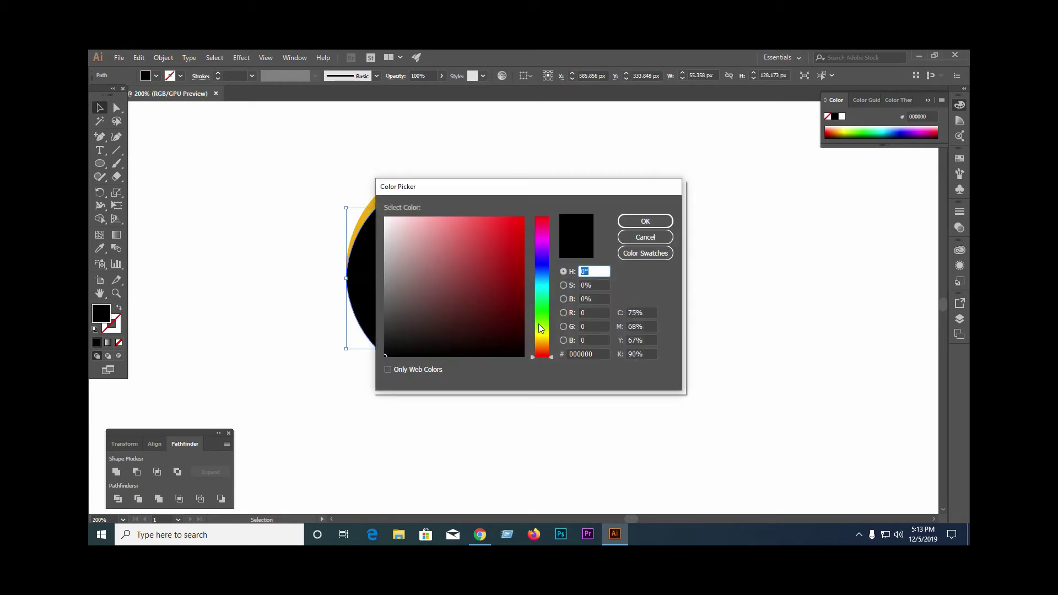
left_click_drag(539, 328, 545, 276)
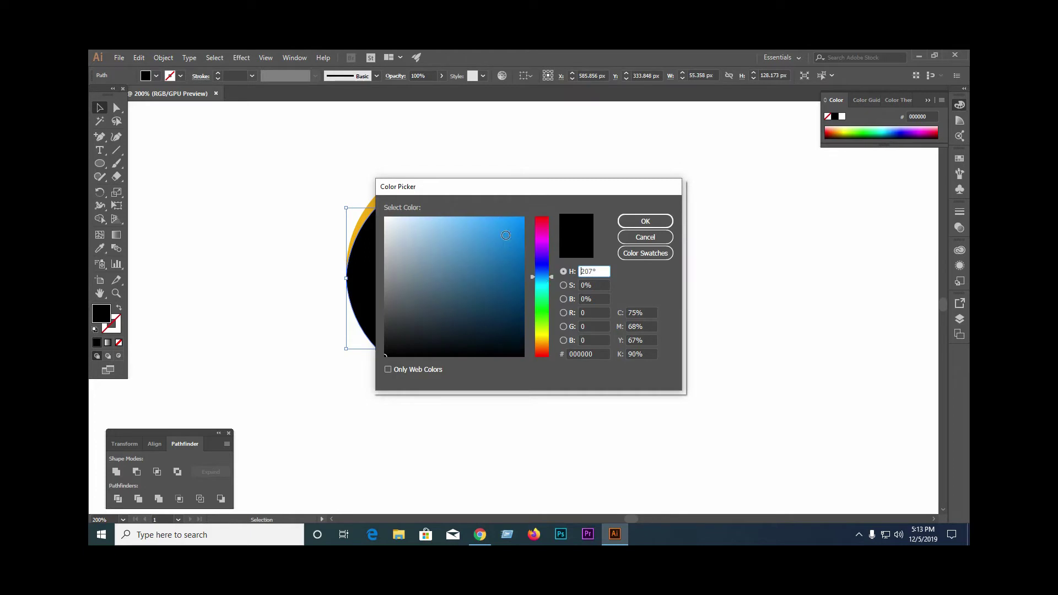
left_click_drag(505, 236, 504, 279)
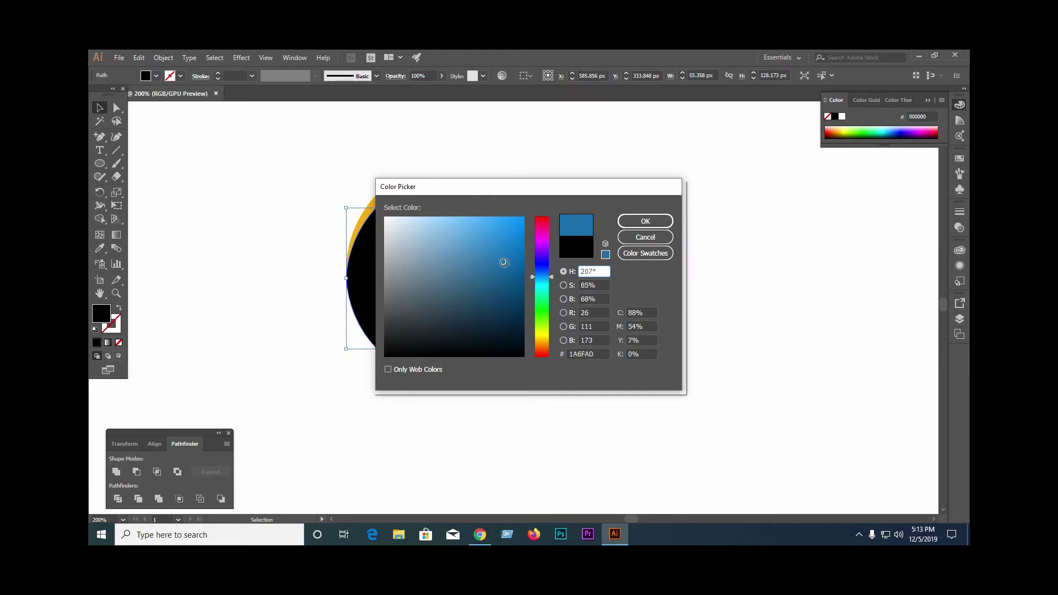
left_click(645, 221)
left_click(259, 168)
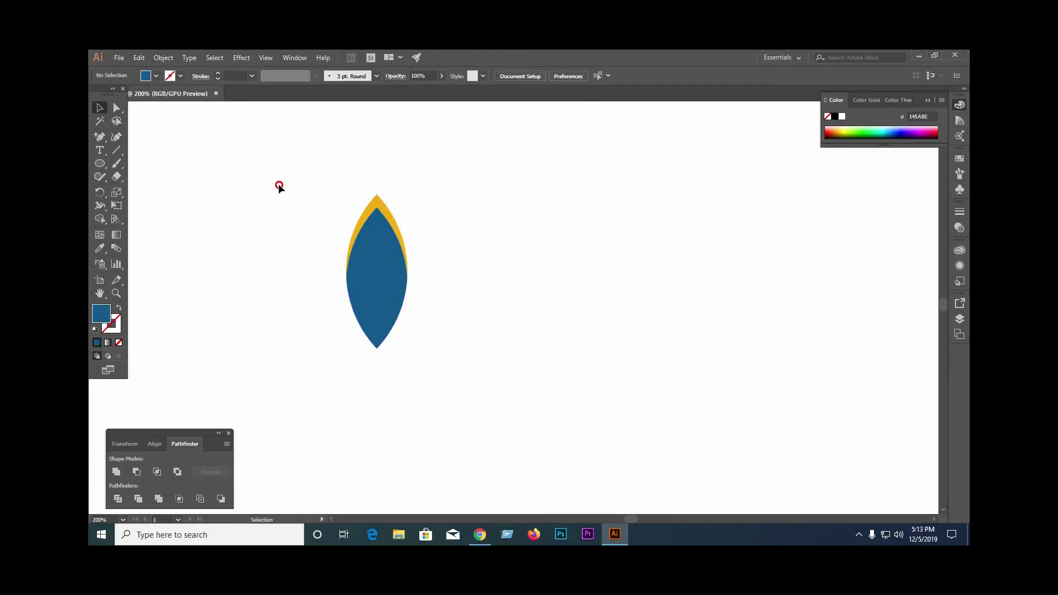
left_click_drag(280, 188, 414, 314)
- Group the blue and yellow leaf shapes and rotate the group clockwise
scroll(371, 246, "down", 2)
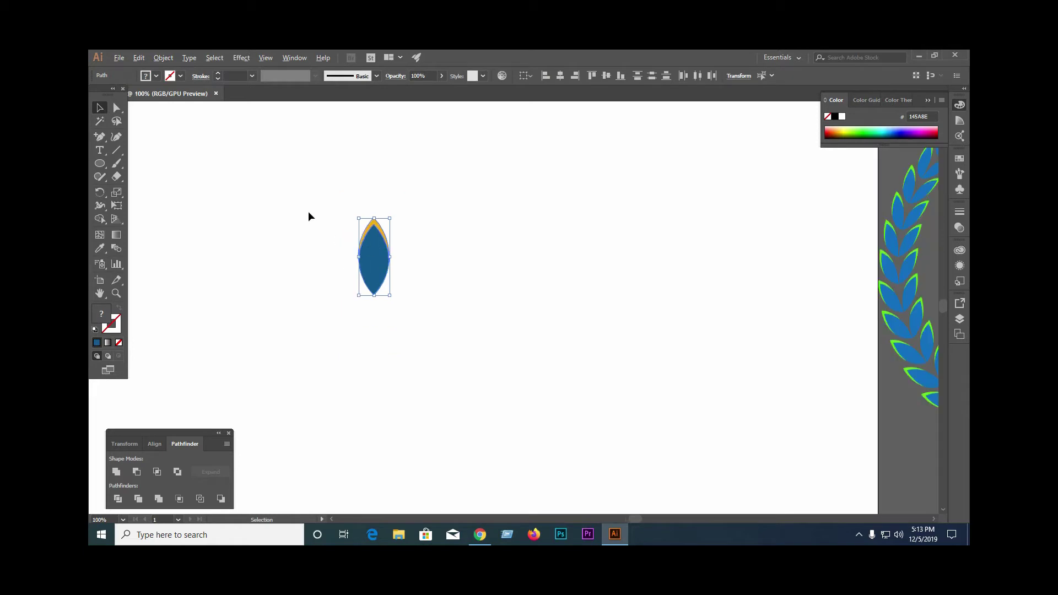
left_click_drag(308, 217, 373, 266)
right_click(374, 263)
left_click(417, 333)
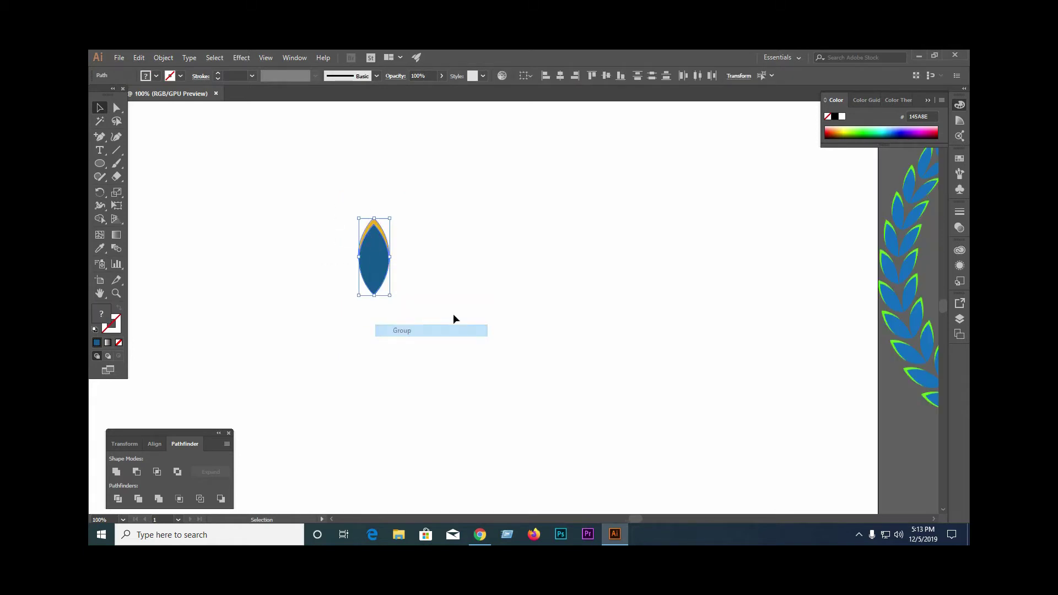
left_click(258, 191)
left_click_drag(341, 217, 390, 274)
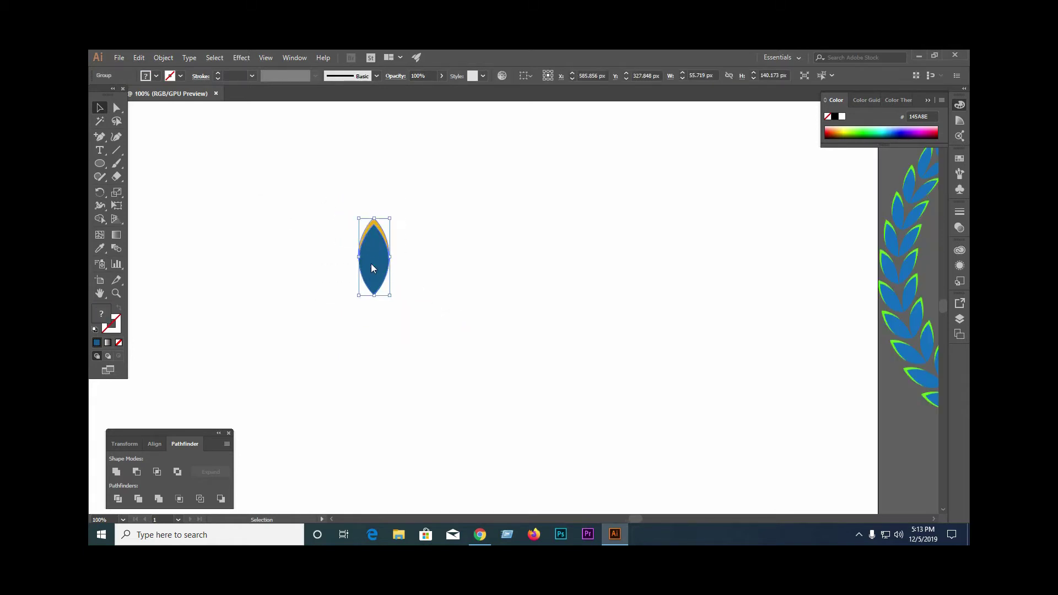
right_click(375, 263)
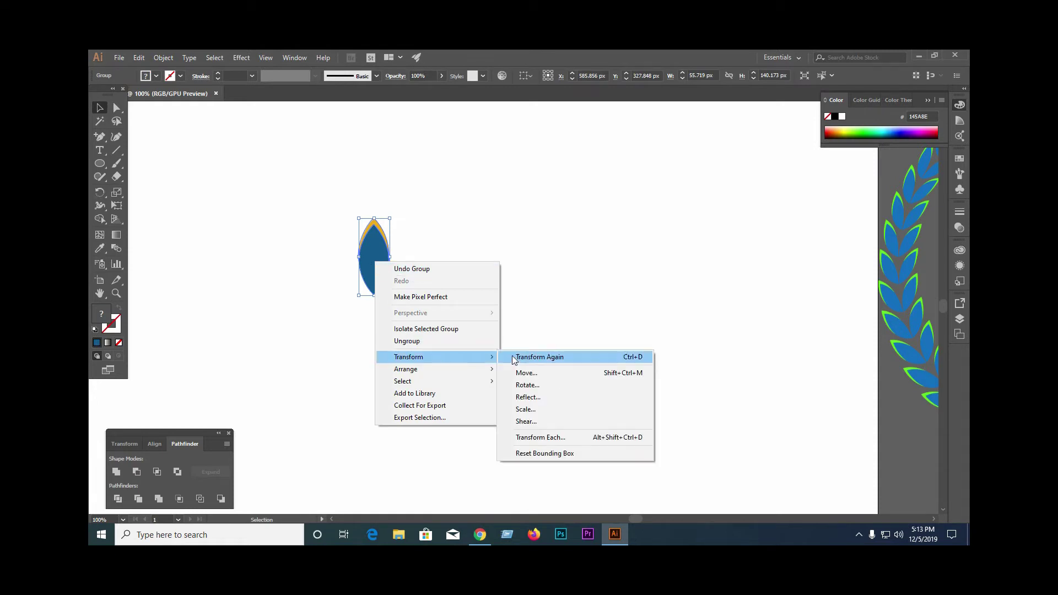
mouse_move(409, 357)
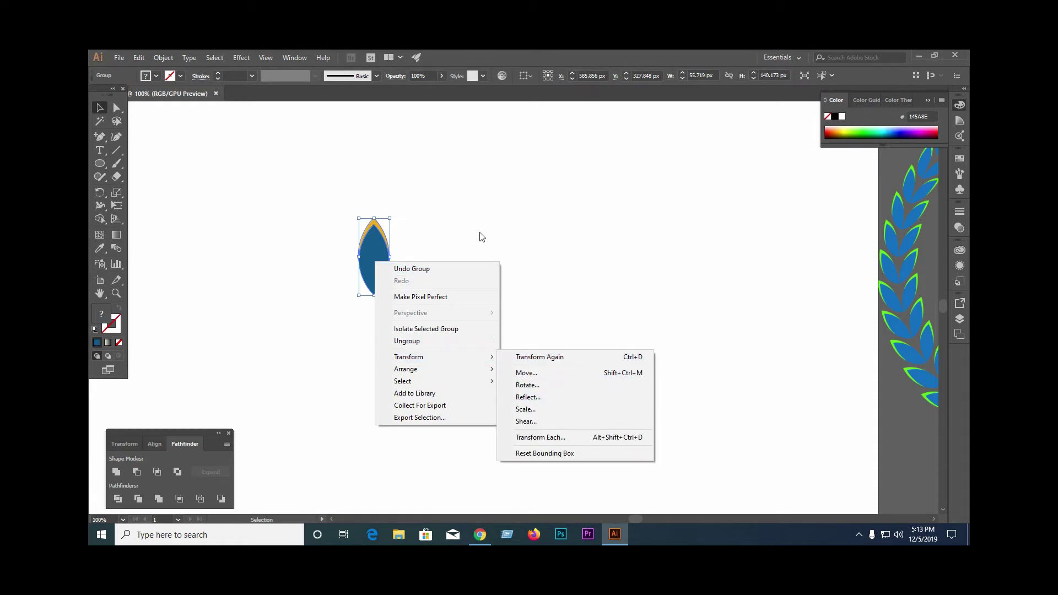
left_click(306, 175)
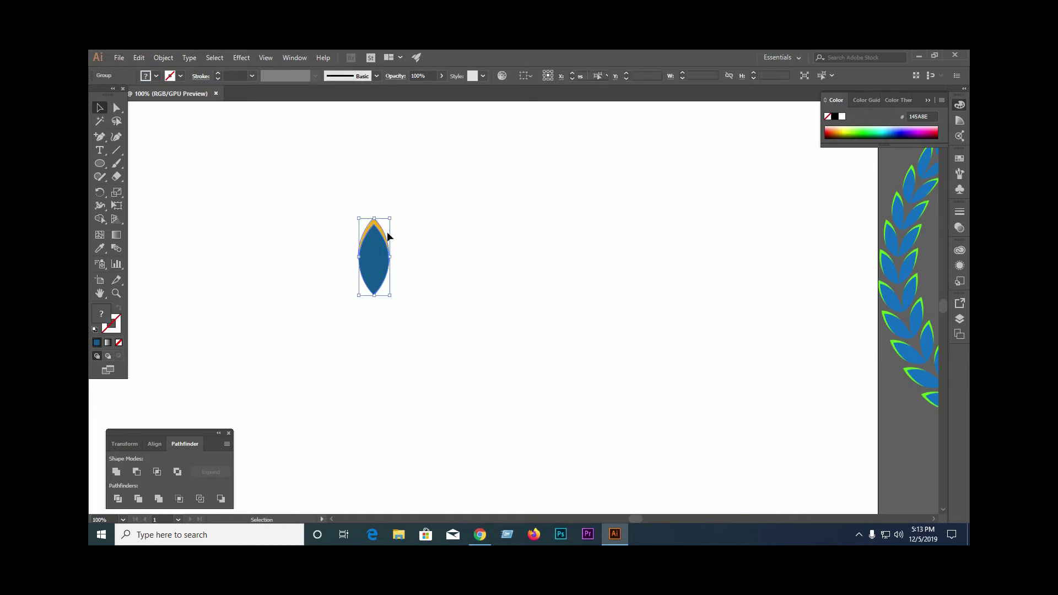
left_click_drag(392, 215, 408, 230)
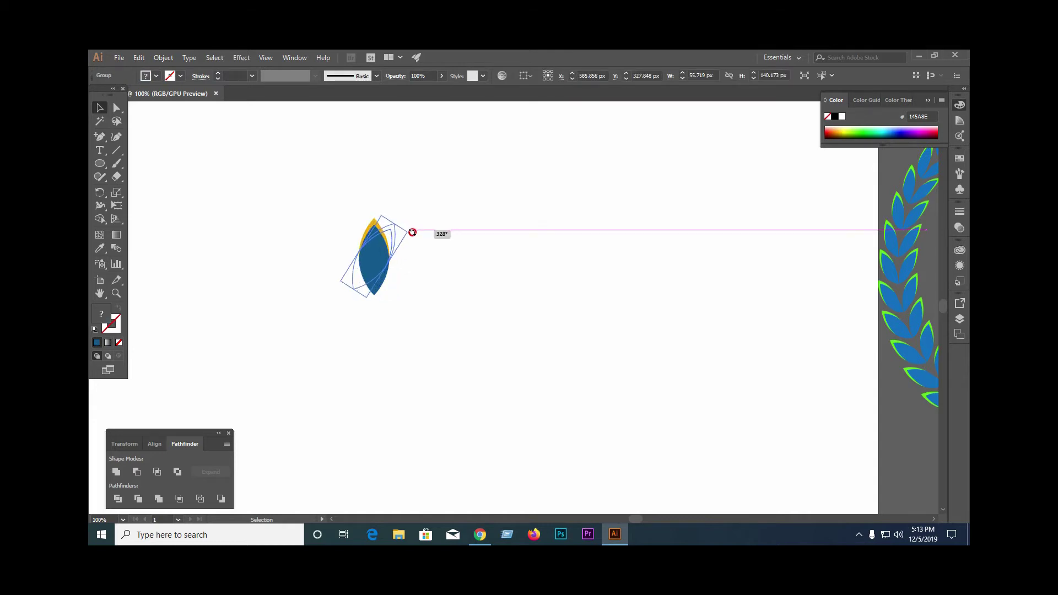
- Ungroup and regroup the two shapes of the rotated leaf
right_click(384, 254)
left_click(429, 334)
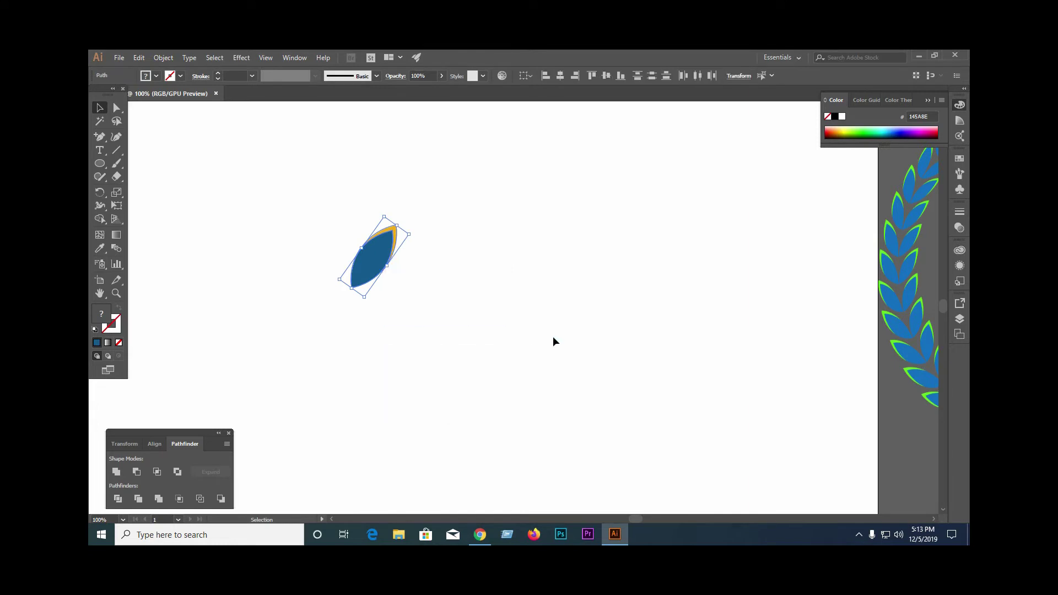
right_click(370, 255)
left_click(392, 286)
right_click(386, 267)
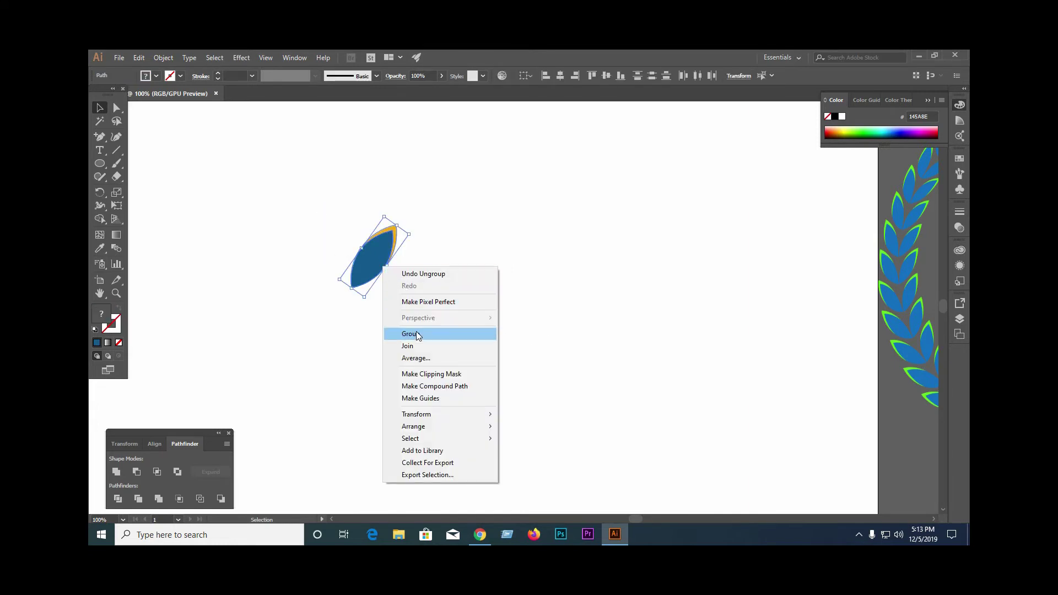
left_click(402, 334)
left_click(386, 261)
- Add a vertically reflected copy of the leaf with Transform > Reflect
right_click(386, 260)
mouse_move(417, 356)
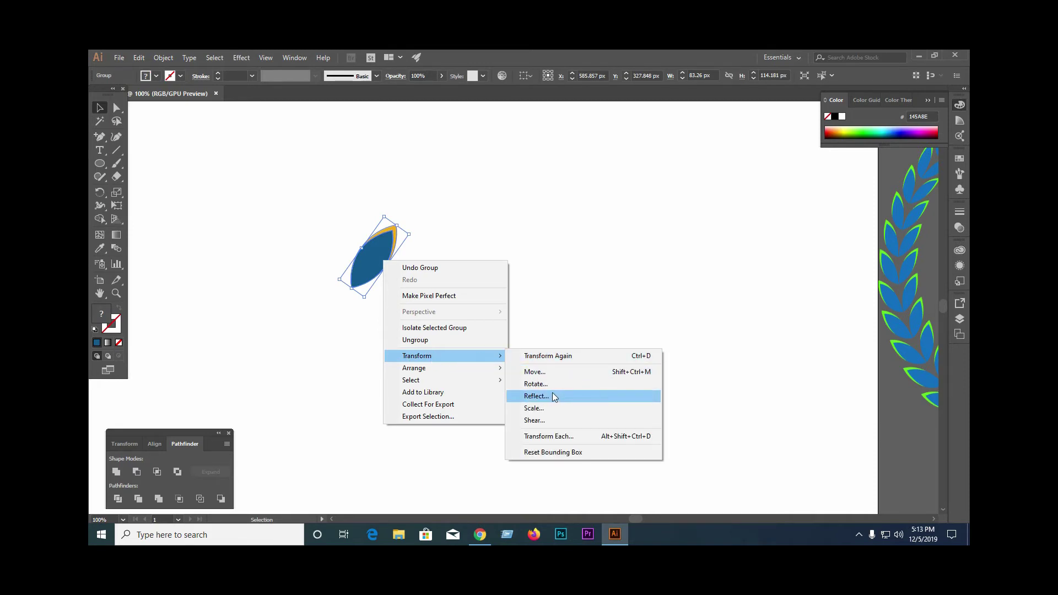
left_click(553, 396)
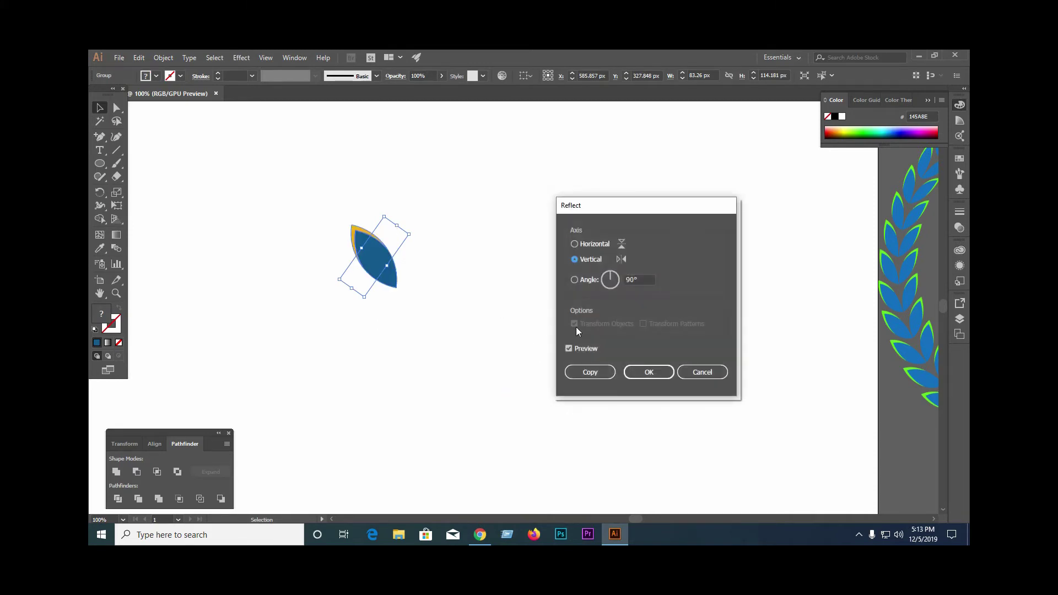
left_click(586, 377)
- Reposition the left leaf away to the upper left
left_click(485, 250)
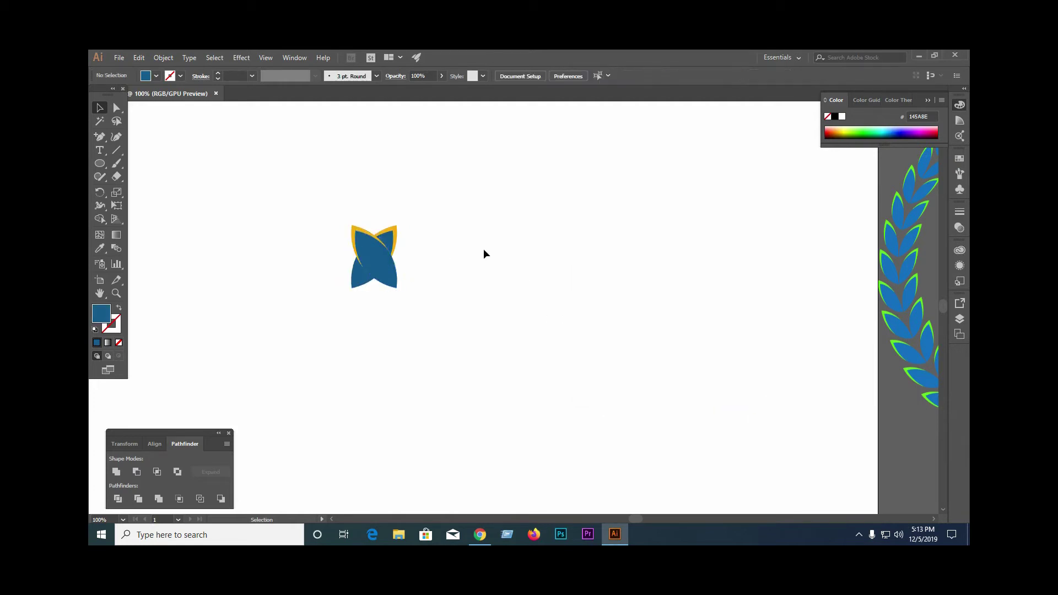
scroll(398, 274, "up", 2)
scroll(441, 279, "down", 1)
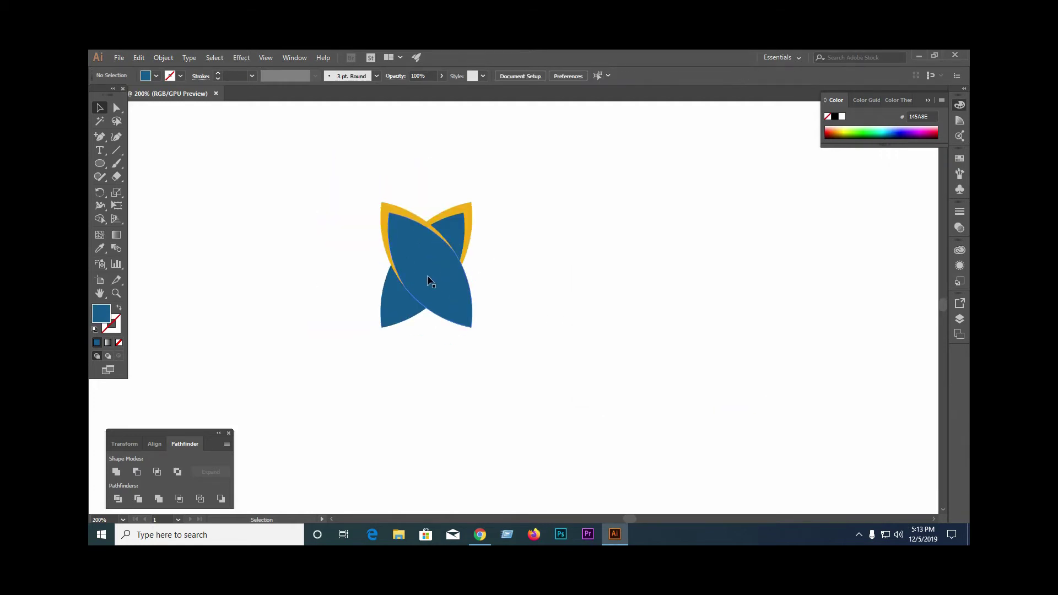
mouse_move(430, 279)
left_mouse_down()
mouse_move(325, 267)
mouse_move(369, 316)
left_mouse_up()
left_click(385, 376)
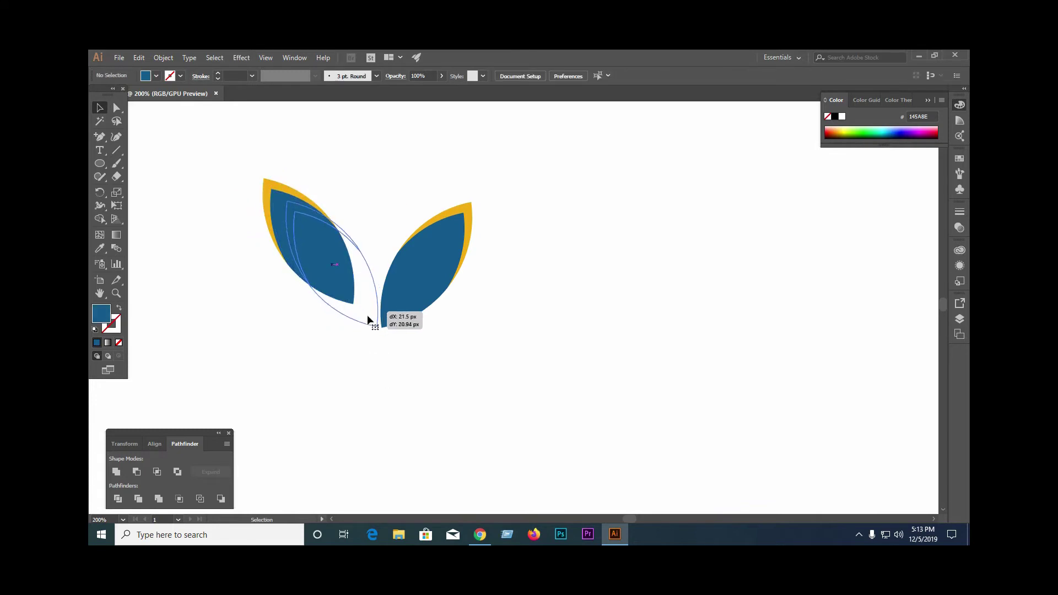
scroll(374, 330, "up", 2)
left_click(476, 382)
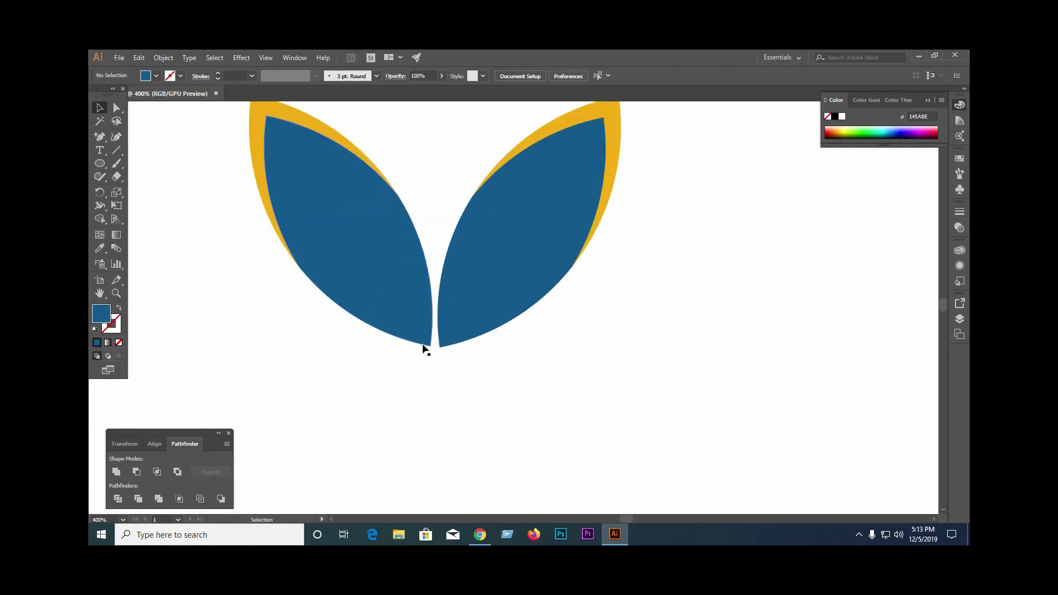
scroll(425, 347, "down", 1)
- Bottom-align both leaves and nudge the right leaf left so the tips meet
left_click_drag(221, 172, 512, 351)
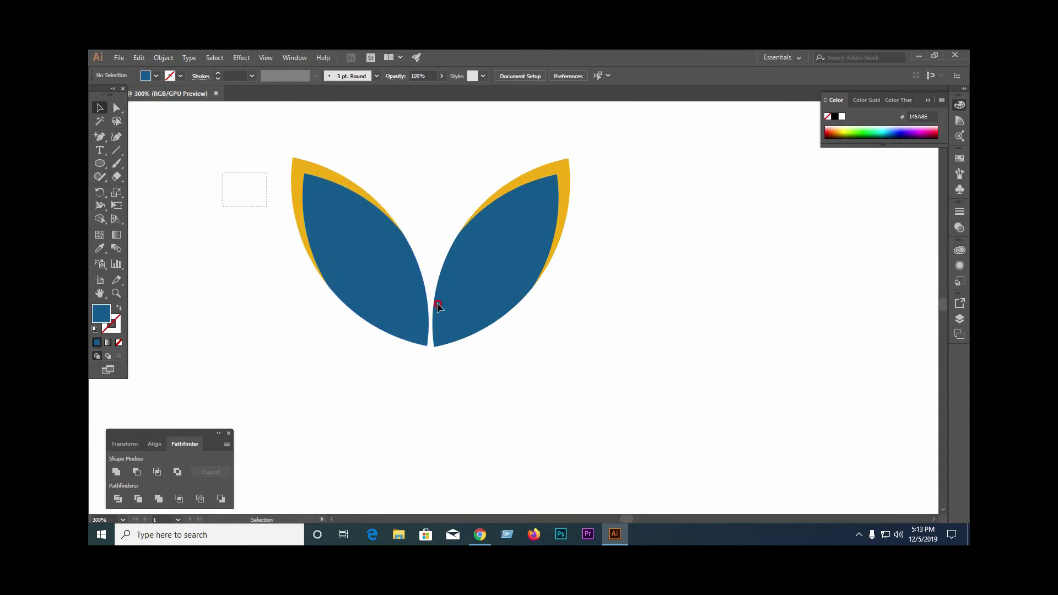
left_click(155, 443)
left_click(223, 472)
left_click(505, 429)
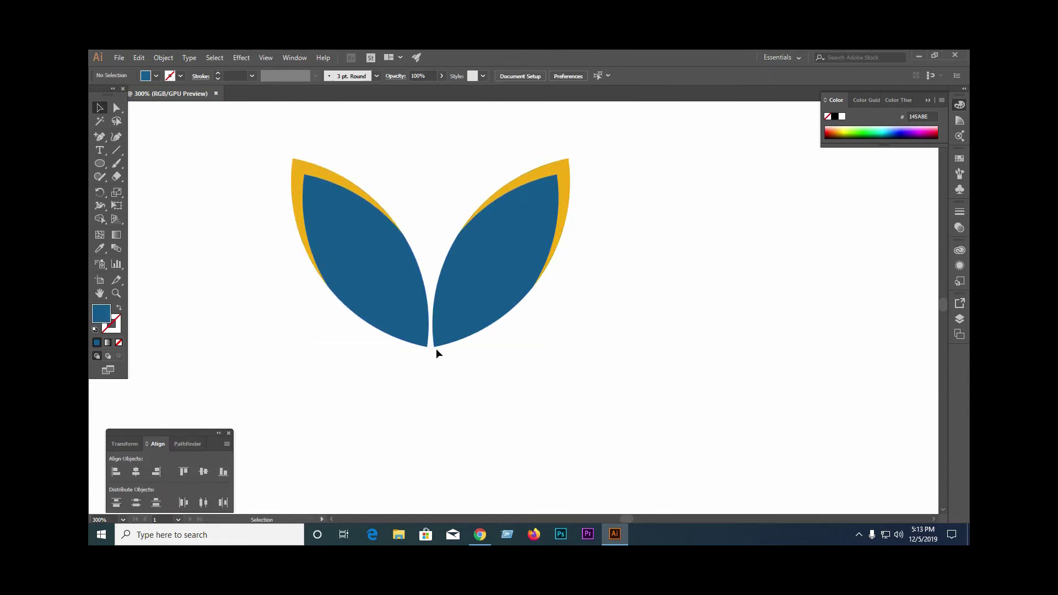
scroll(436, 350, "up", 3)
left_click_drag(447, 339, 440, 339)
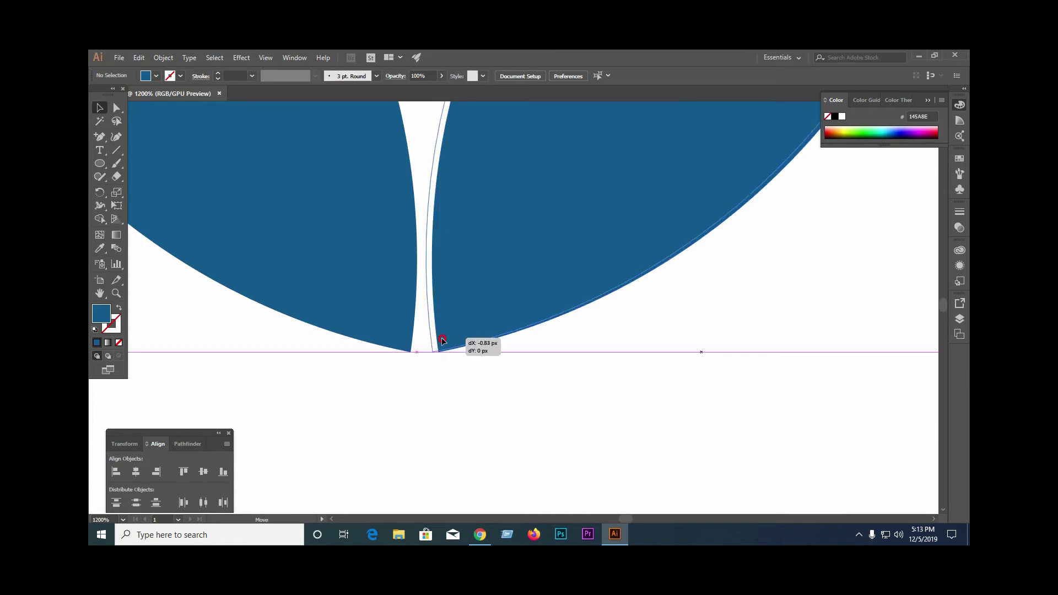
left_click(468, 417)
scroll(467, 418, "down", 3)
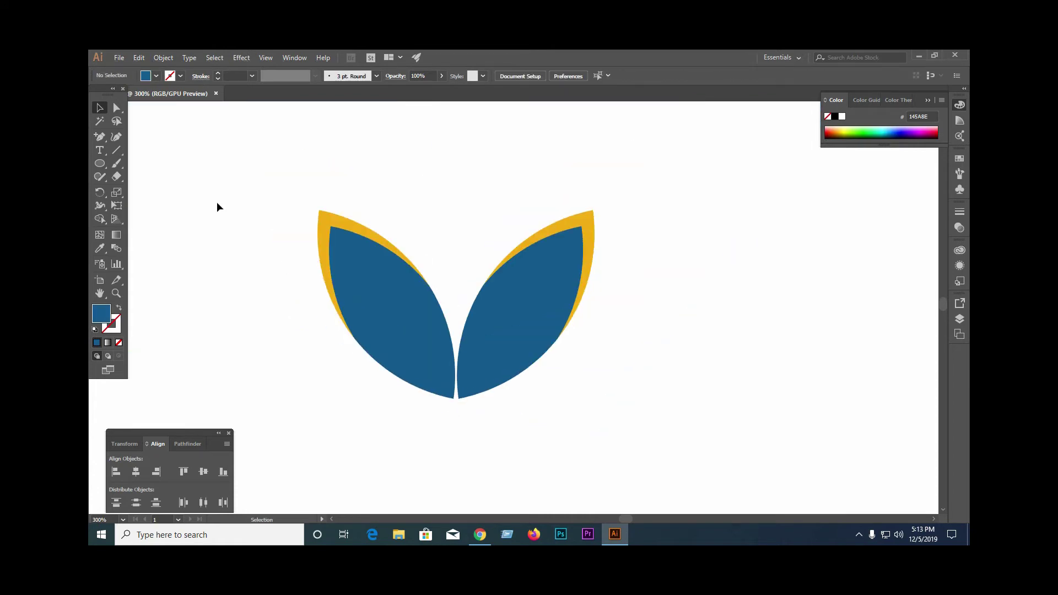
- Select both leaves and zoom the view to 100%
left_click_drag(216, 206, 592, 367)
right_click(530, 320)
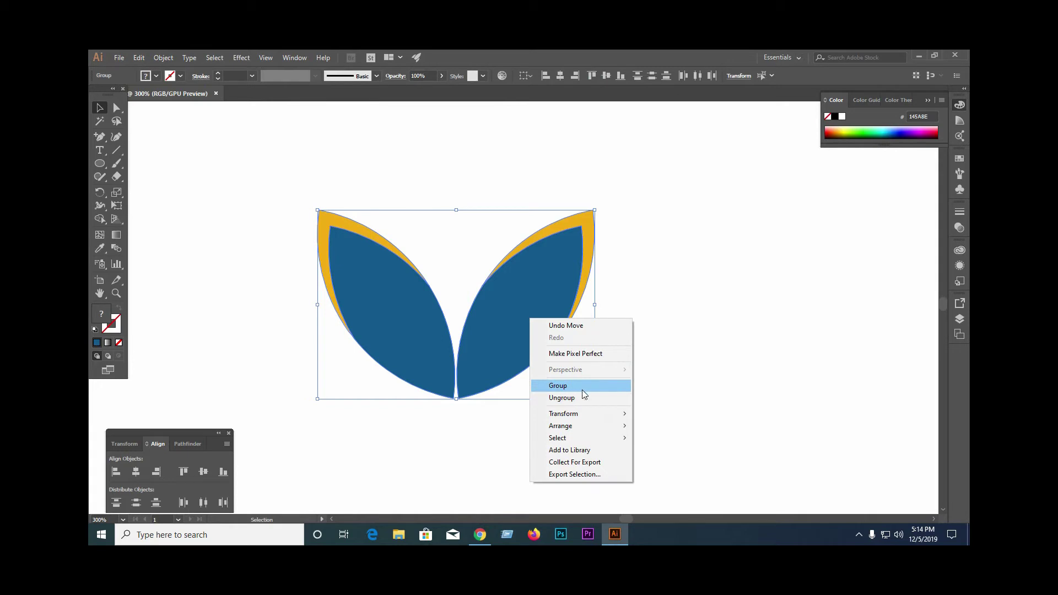
left_click(313, 332)
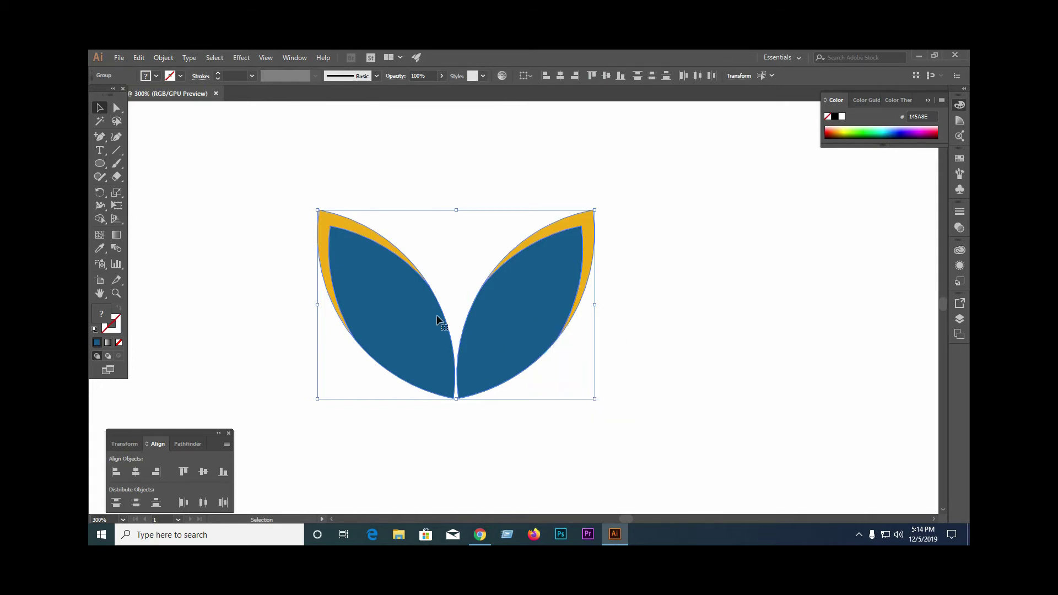
key("ctrl+1")
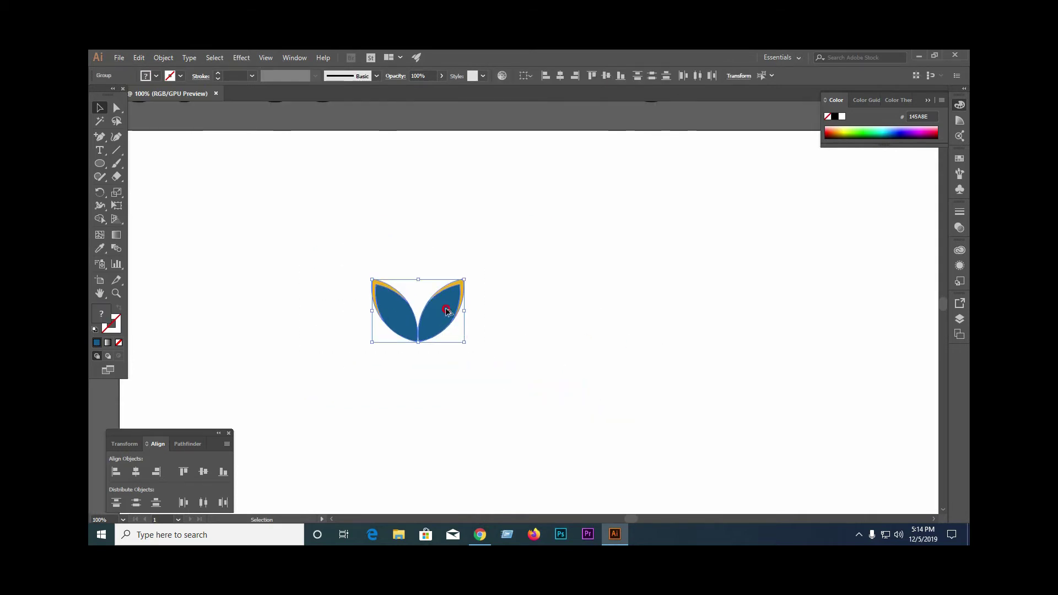
- Duplicate the leaf pair up to the right as a spare and group it
left_click_drag(446, 312, 690, 257)
left_click(531, 314)
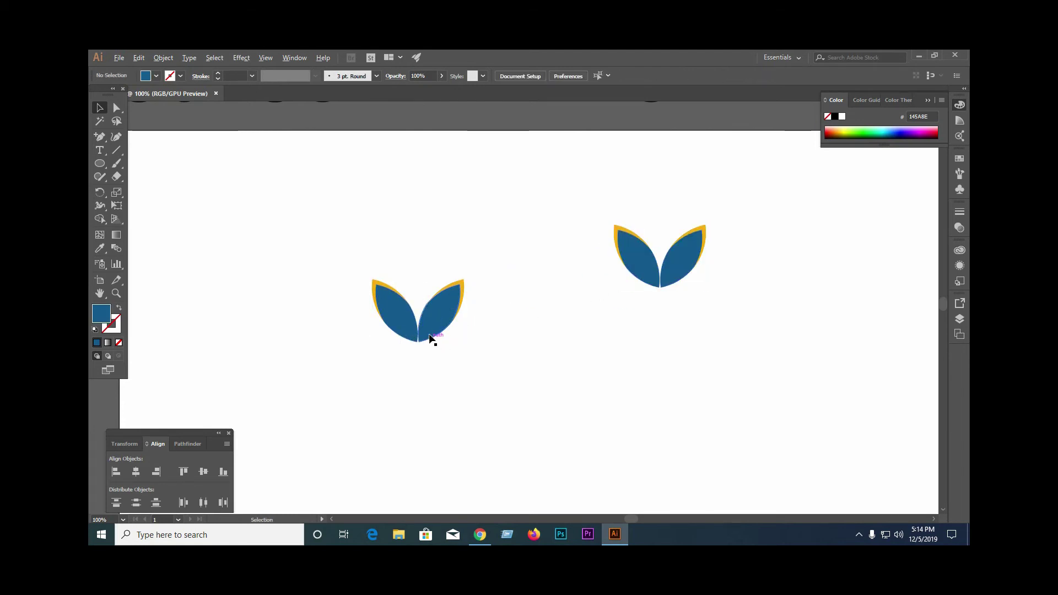
scroll(431, 339, "up", 3, "alt")
left_click(441, 302)
right_click(440, 297)
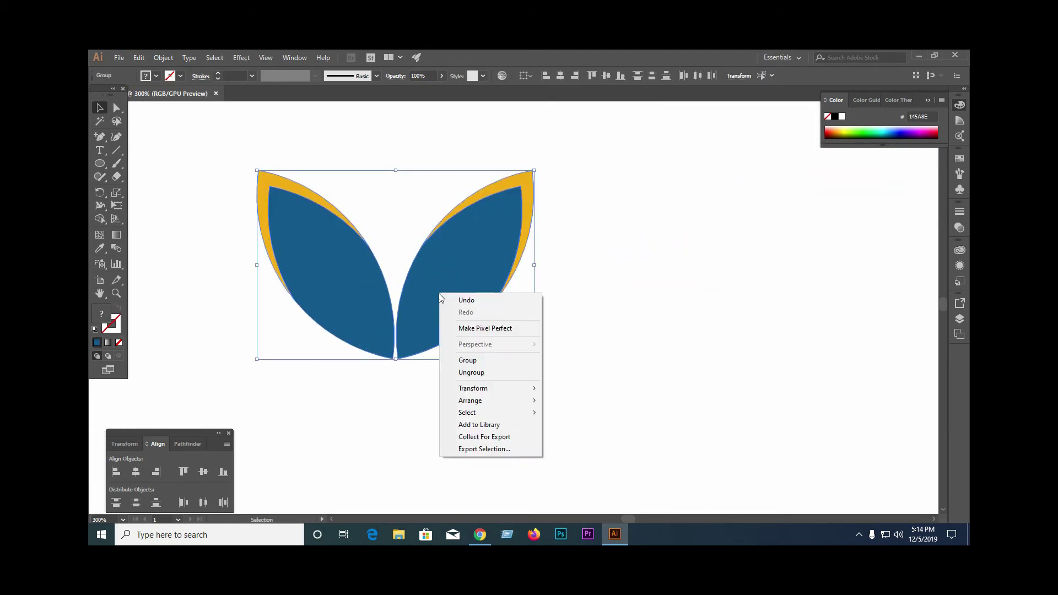
left_click(473, 360)
left_click(506, 325)
key("ctrl+1")
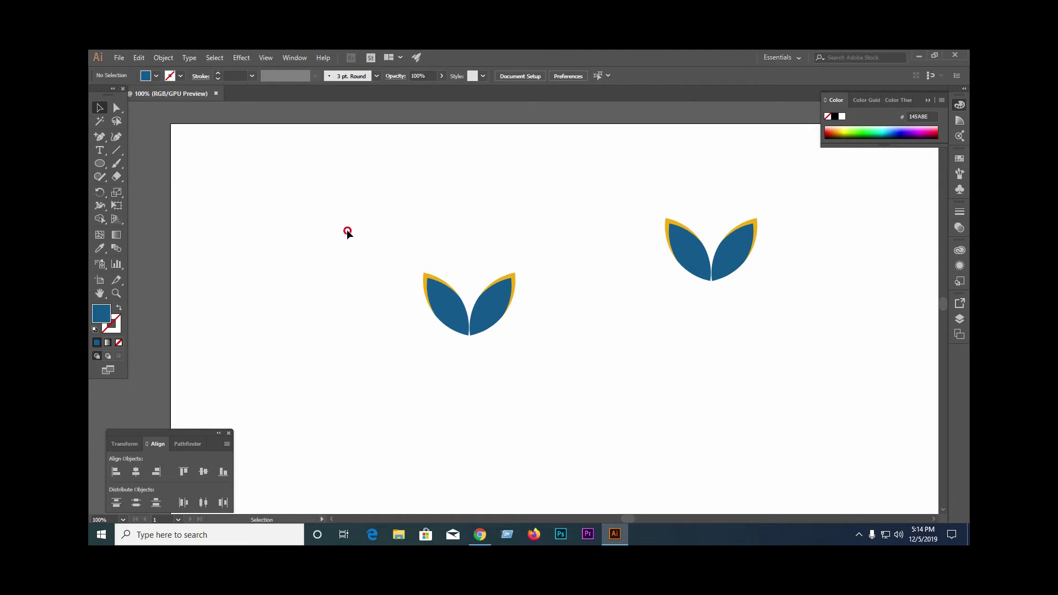
- Drag a copy of the left leaf pair directly beneath it
left_click_drag(347, 231, 524, 392)
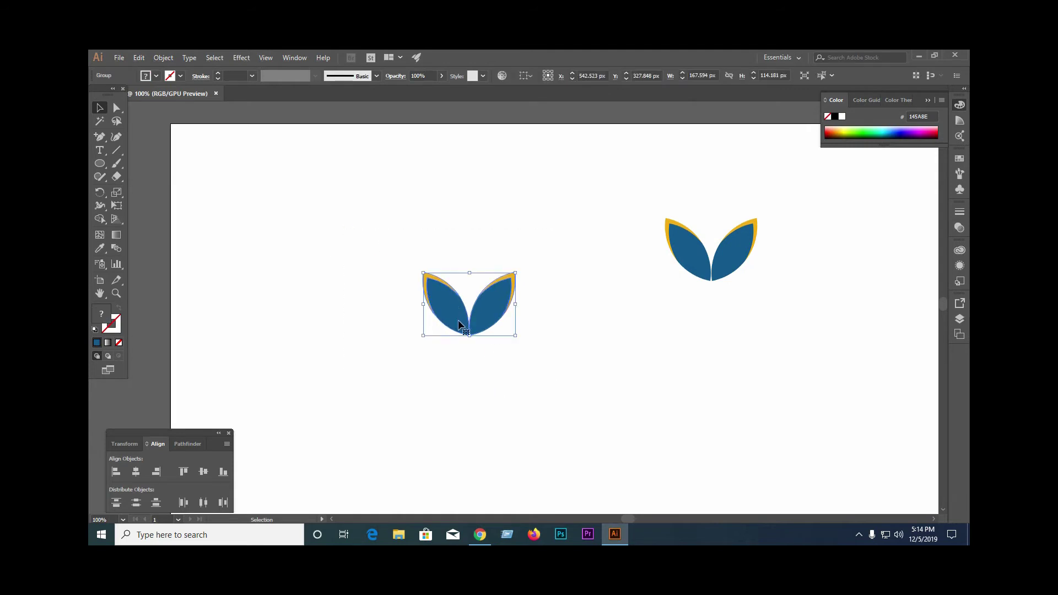
left_click_drag(484, 320, 481, 368)
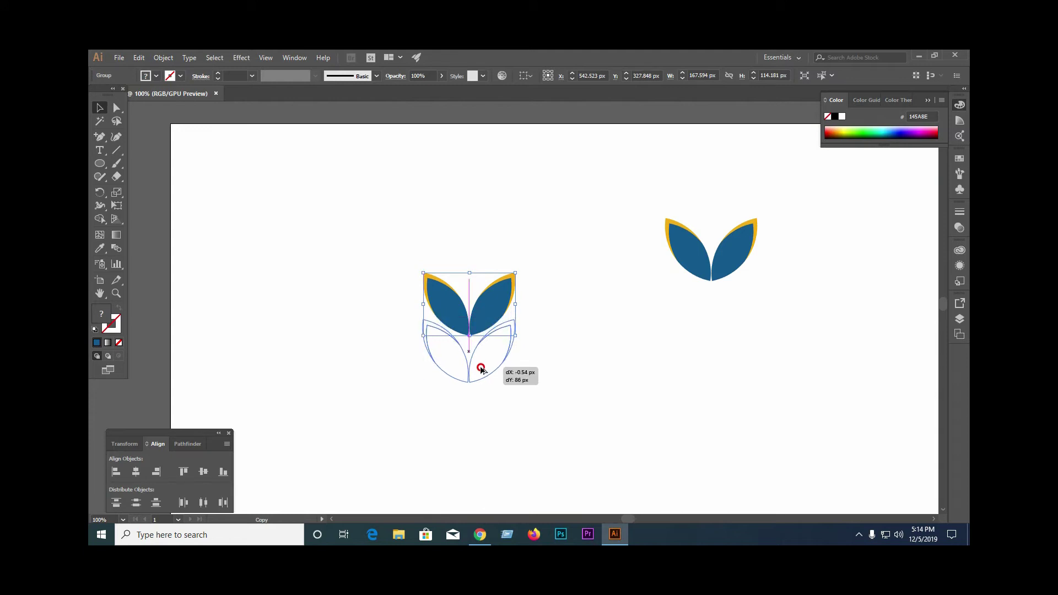
left_click_drag(478, 368, 478, 369)
left_click(559, 325)
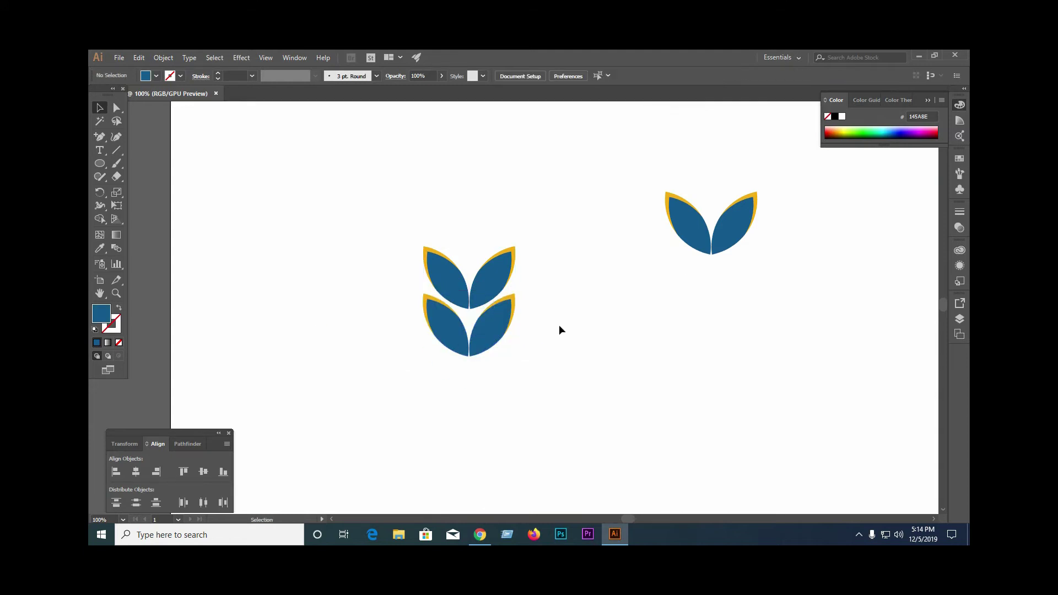
scroll(561, 321, "down", 5)
- Repeat the downward leaf-pair copy three times with Ctrl+D, forming a long stalk, then zoom out
left_click_drag(350, 182, 525, 284)
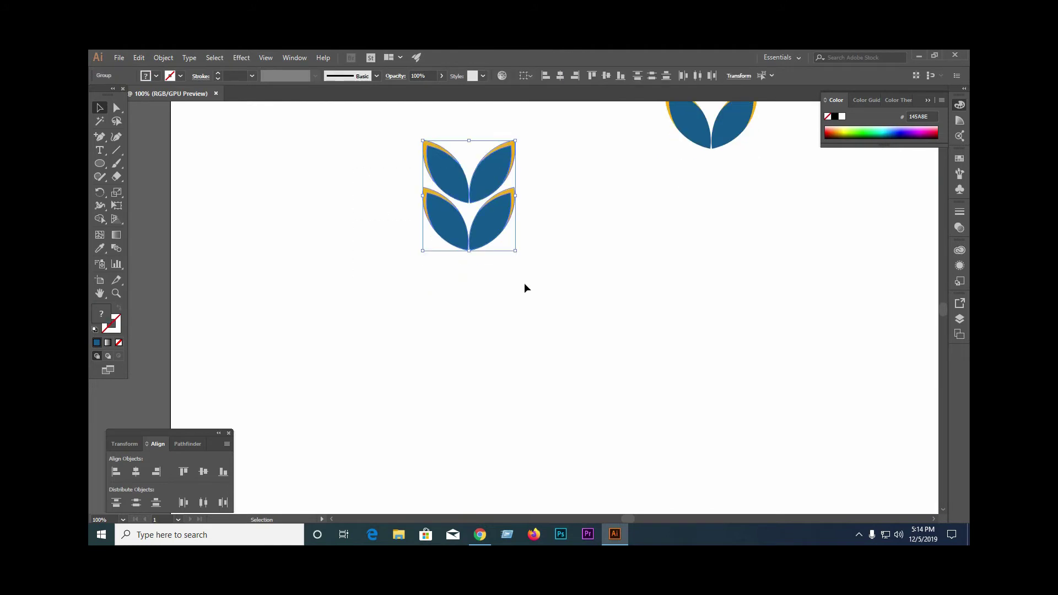
key("a")
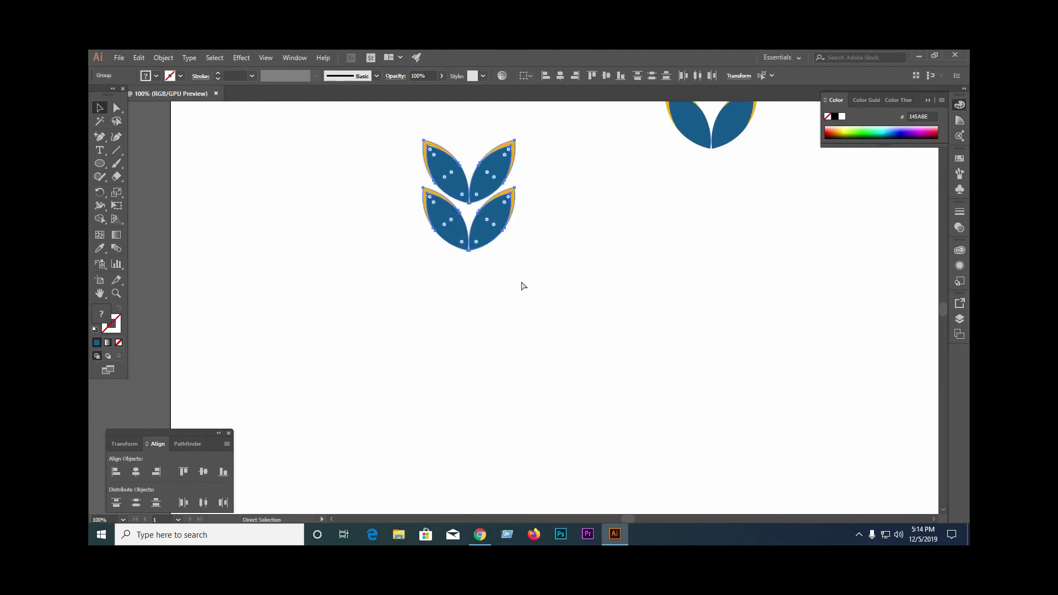
key("ctrl+d")
key("ctrl+d")
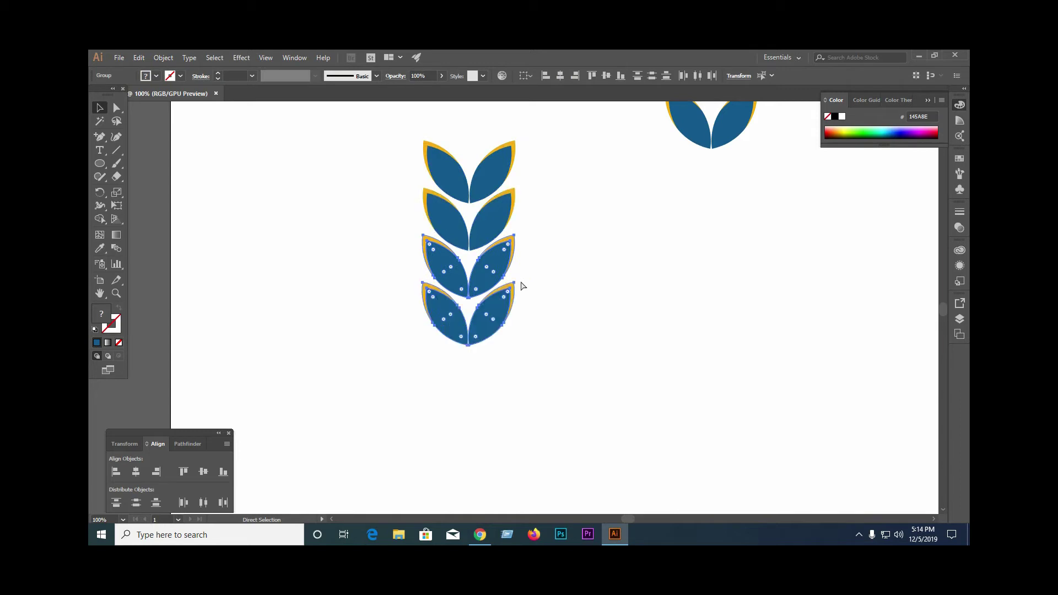
key("ctrl+d")
key("ctrl+d")
key("ctrl+d")
scroll(523, 286, "right", 1)
key("ctrl+d")
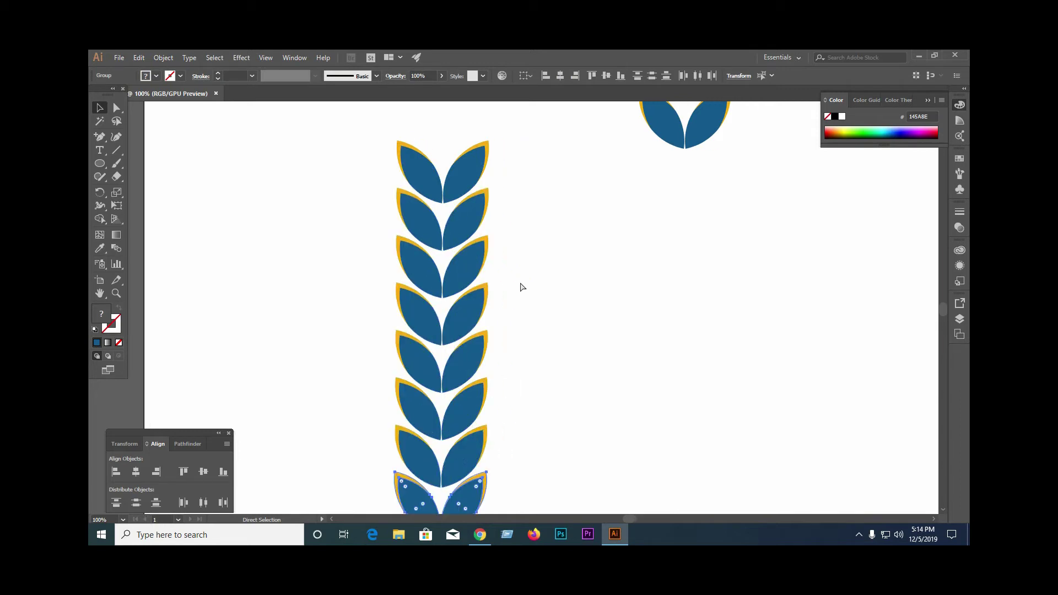
left_click(522, 287)
key("v")
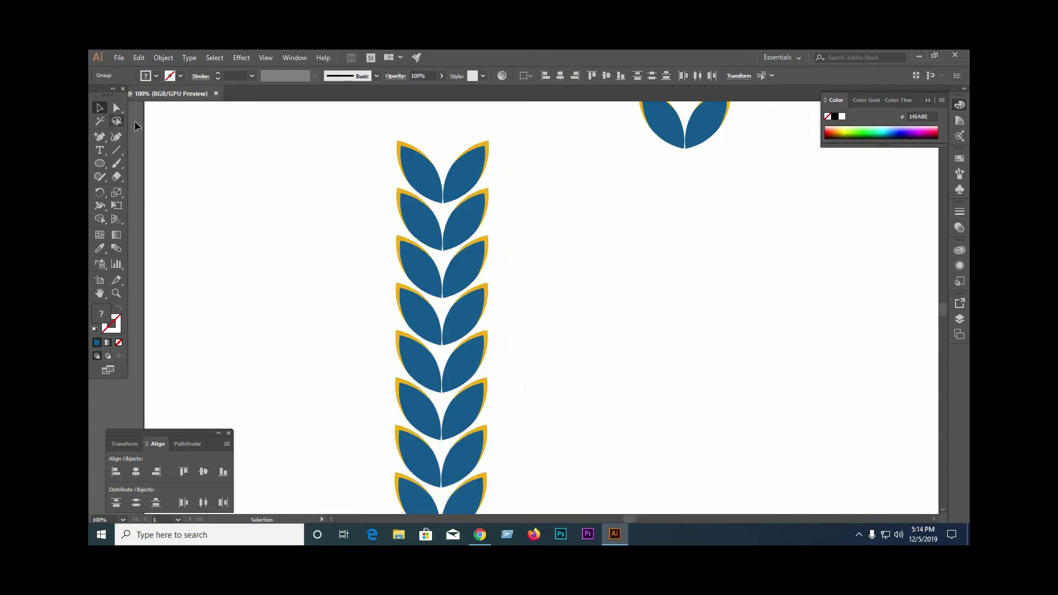
key("ctrl+shift+a")
key("ctrl+minus")
key("ctrl+minus")
key("ctrl+minus")
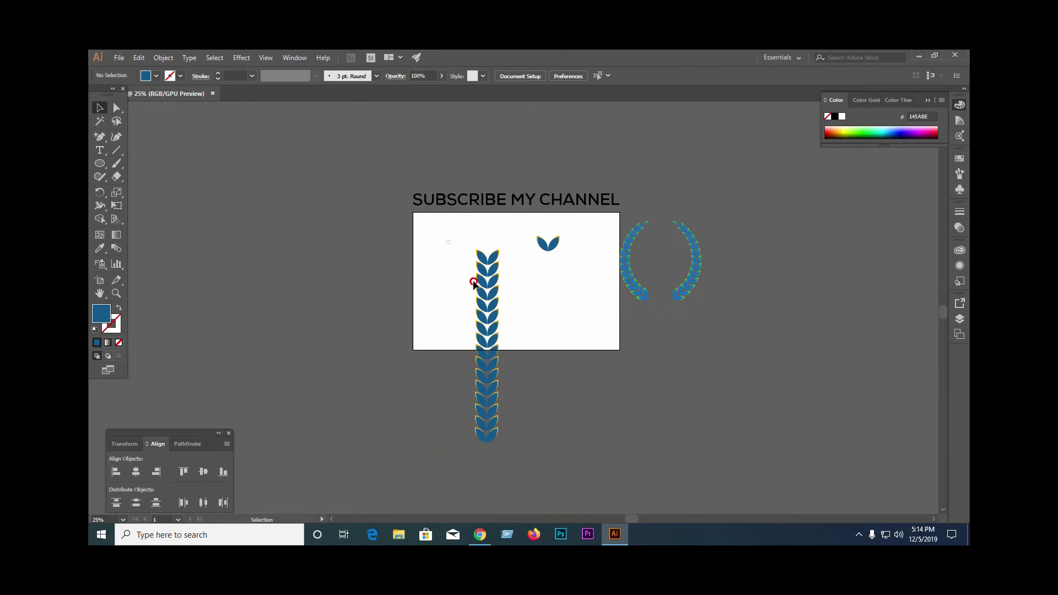
- Drag the spare leaf pair from the artboard top to the right of the wreath
left_click_drag(448, 240, 518, 479)
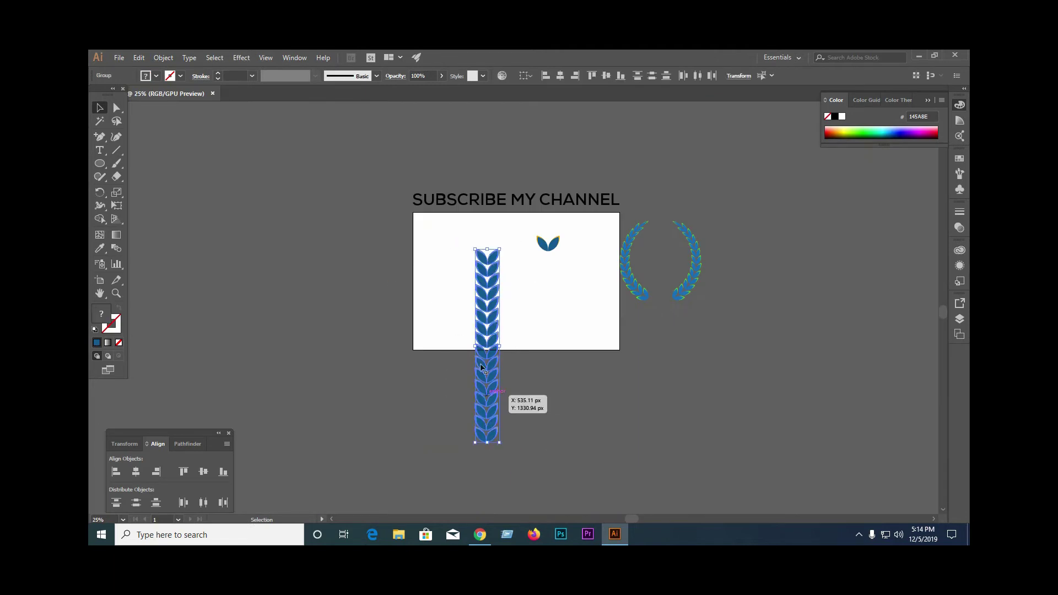
left_click(556, 245)
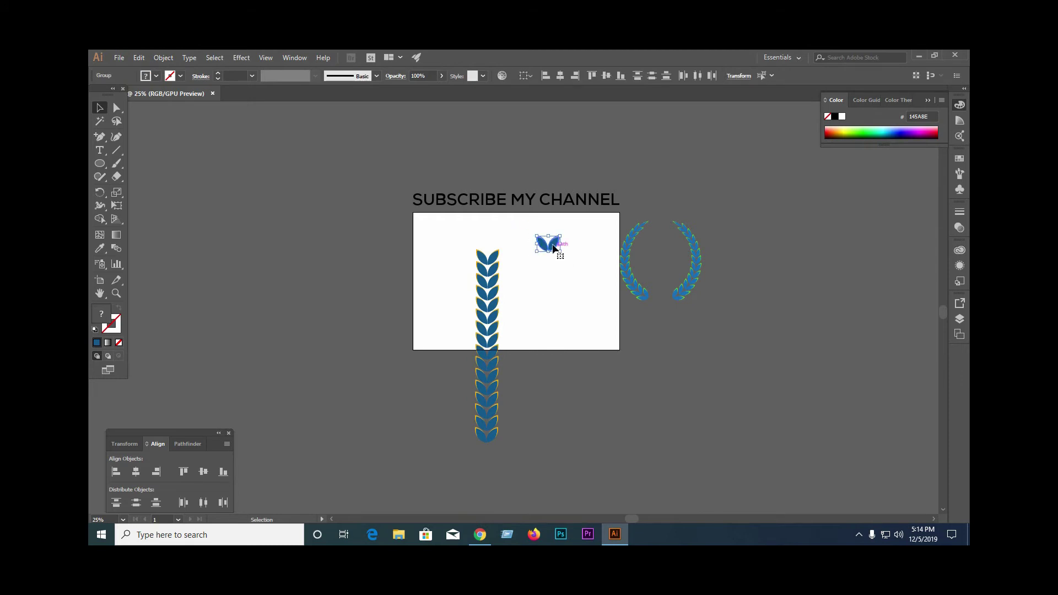
left_click_drag(550, 244, 765, 265)
left_click(725, 333)
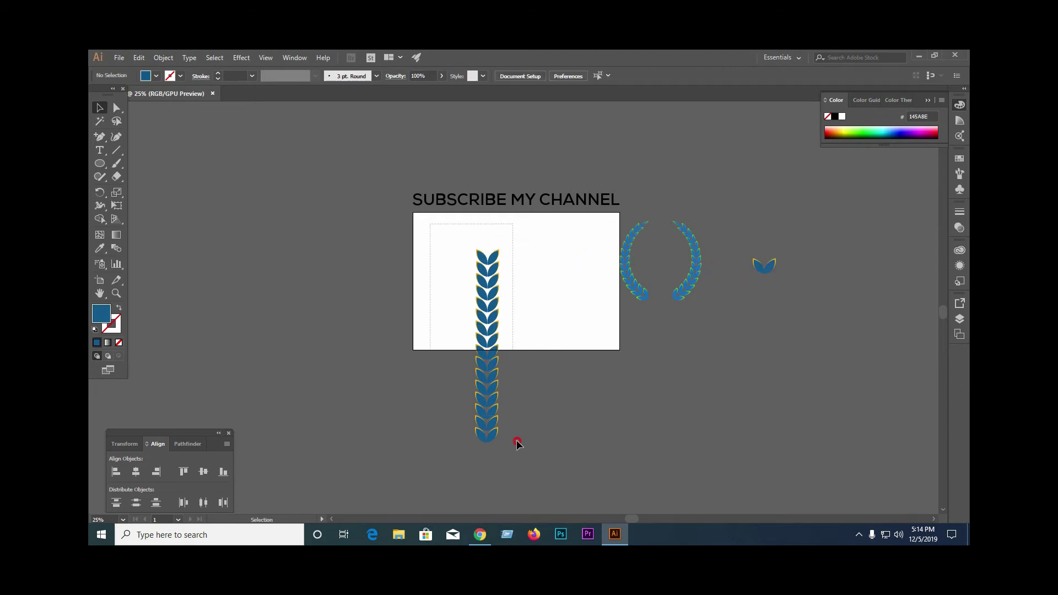
- Delete the bottom leaf pairs from the leaf column
left_click_drag(461, 223, 515, 439)
right_click(491, 386)
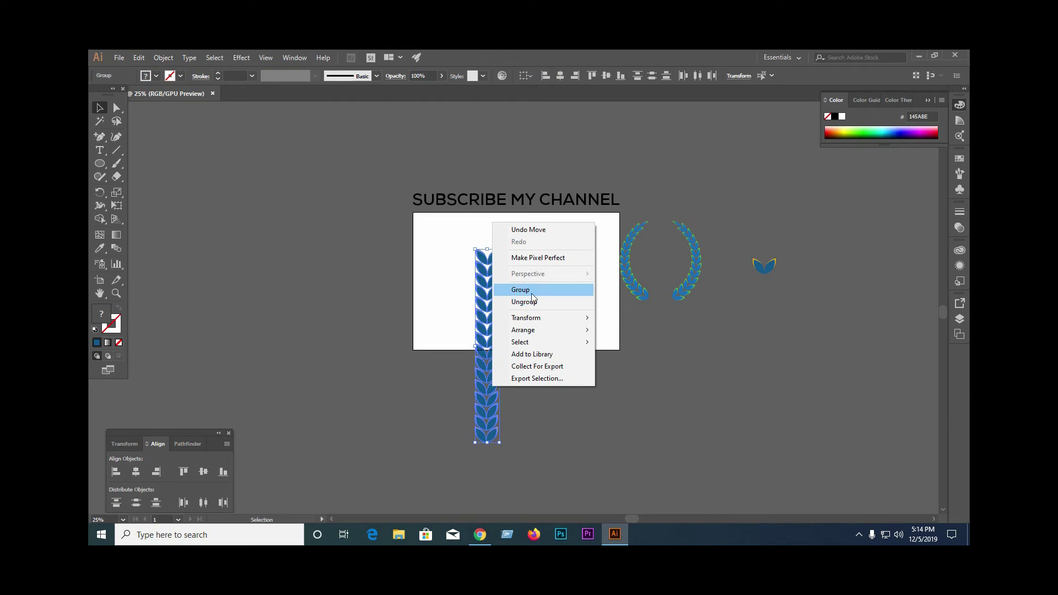
left_click(502, 419)
left_click_drag(492, 441, 489, 437)
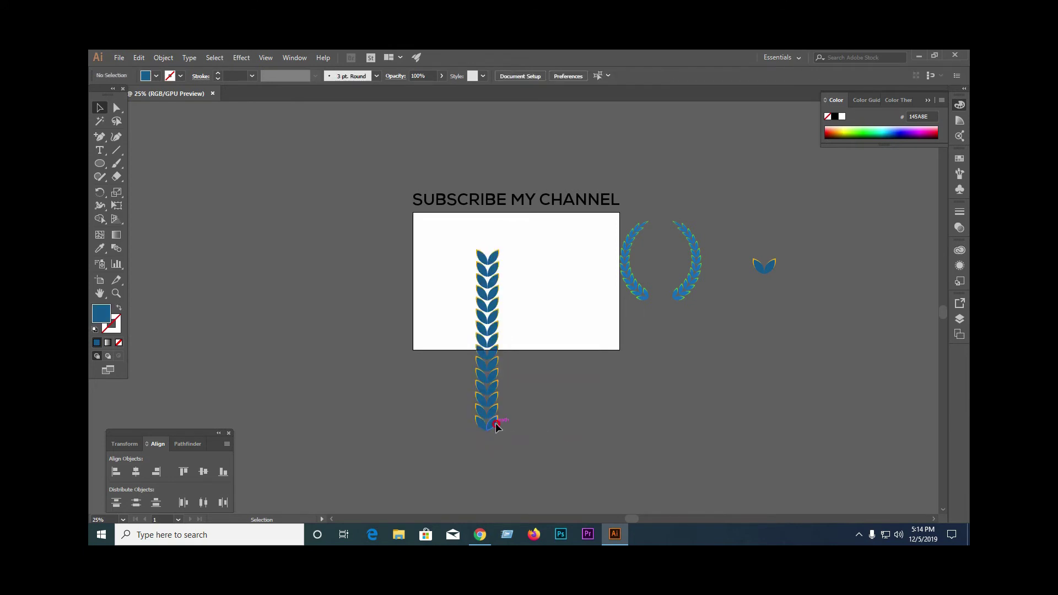
mouse_move(490, 437)
left_mouse_down()
mouse_move(496, 413)
mouse_move(465, 393)
left_mouse_up()
key("Delete")
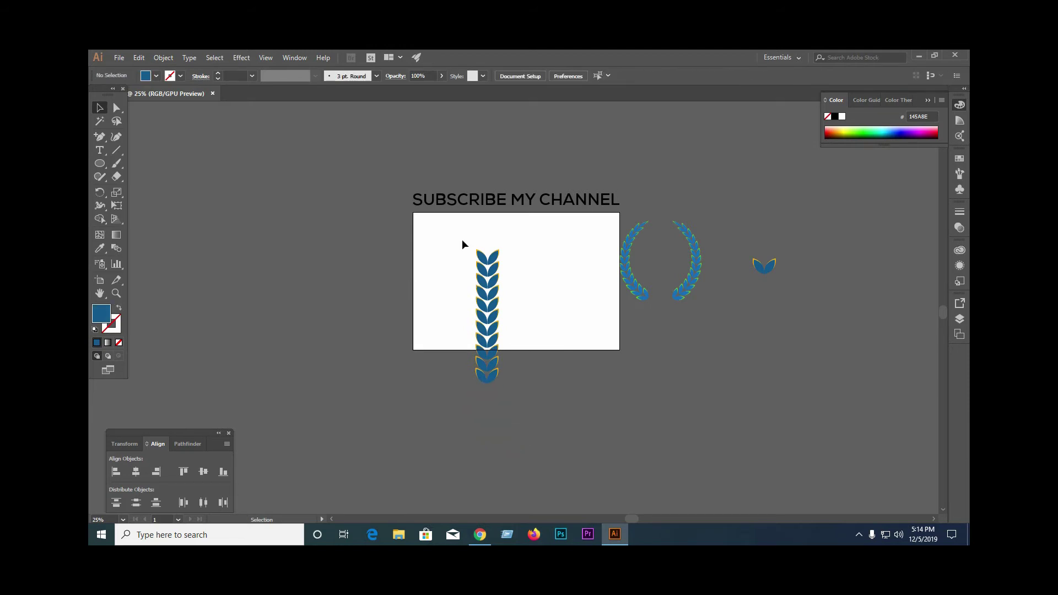
- Group the remaining shortened leaf column into one object
left_click_drag(442, 239, 517, 399)
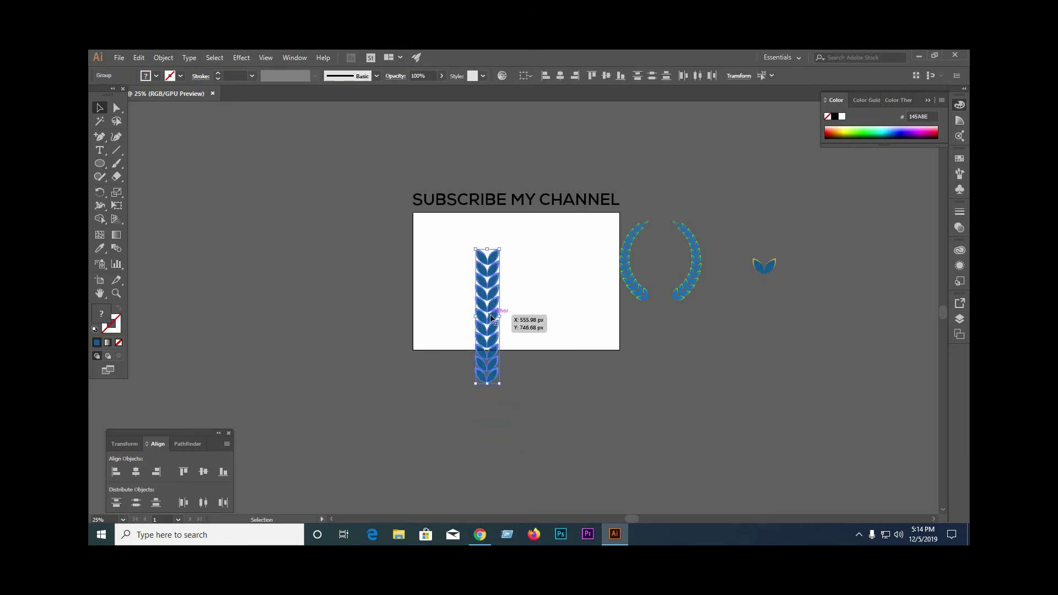
right_click(490, 315)
left_click(521, 383)
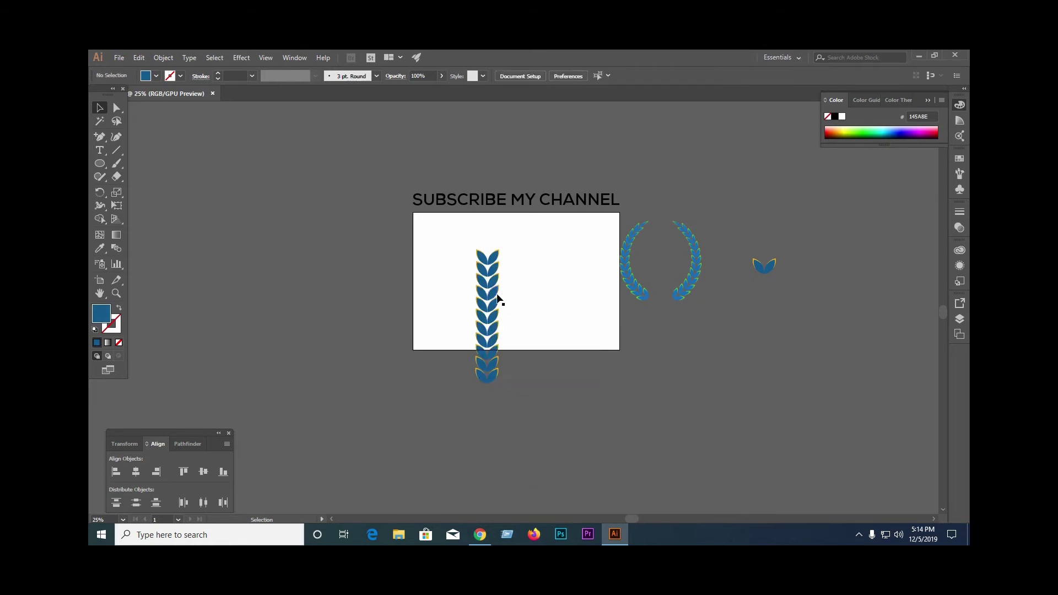
- Rotate the leaf column 90° into a horizontal row across the lower artboard, then open Effect
left_click_drag(501, 246, 551, 331)
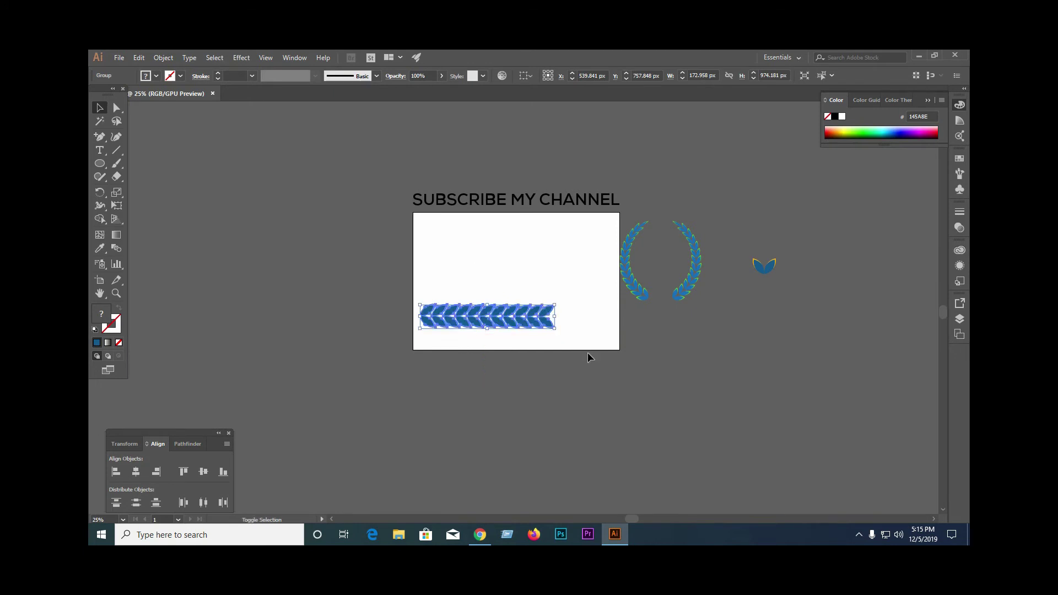
left_click_drag(518, 316, 553, 283)
left_click(527, 318)
scroll(549, 289, "up", 2)
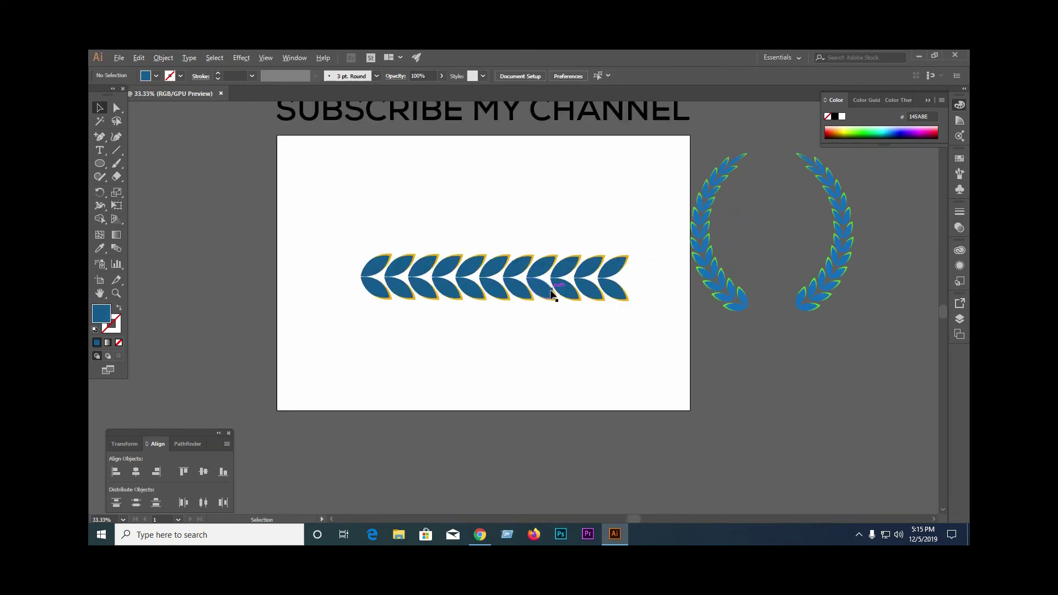
scroll(546, 297, "up", 1)
scroll(430, 312, "down", 1)
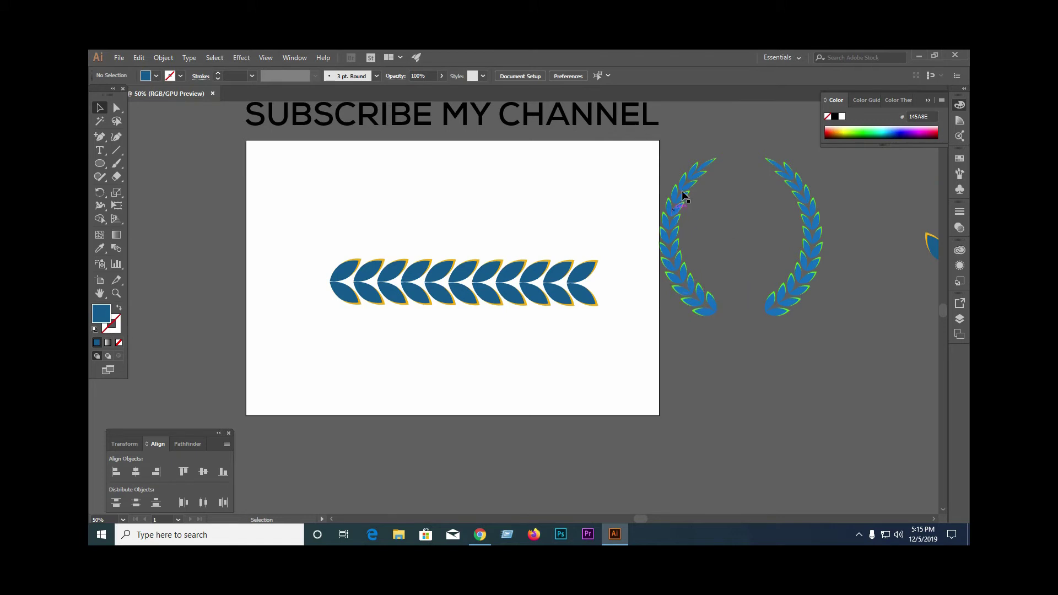
left_click_drag(490, 293, 450, 331)
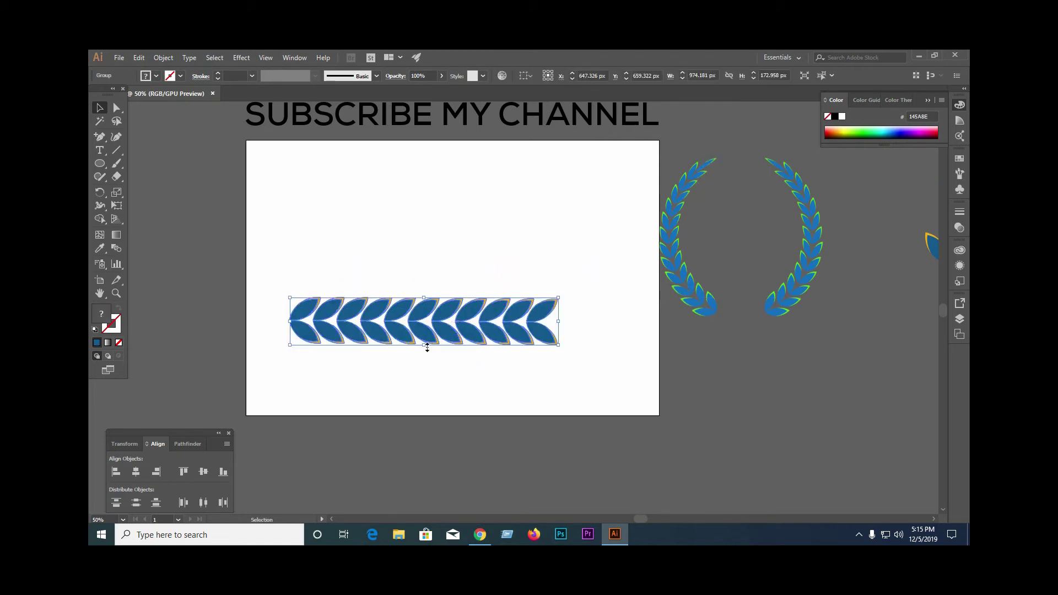
left_click(241, 58)
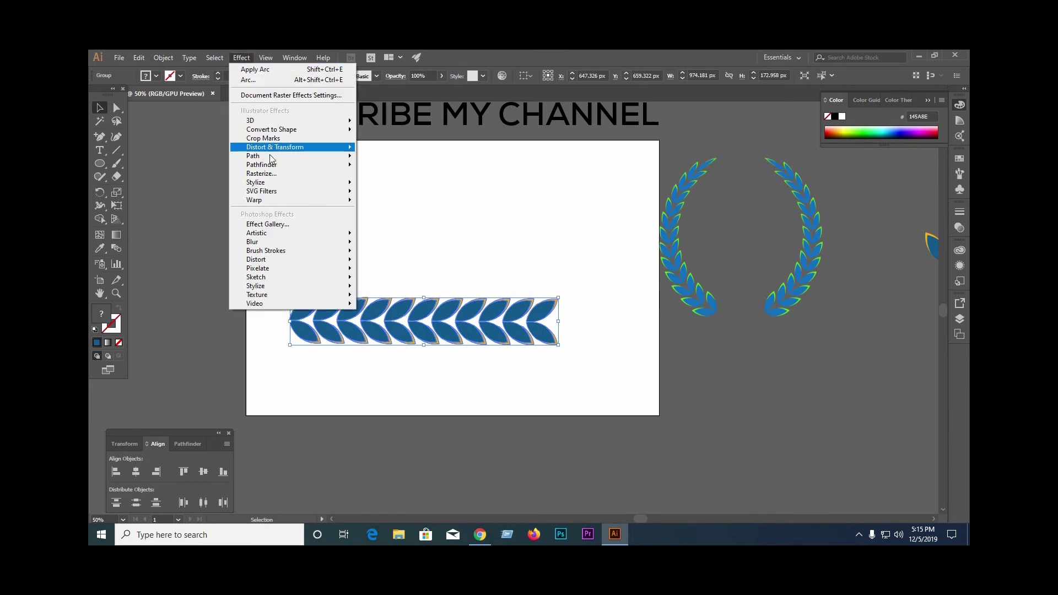
mouse_move(254, 200)
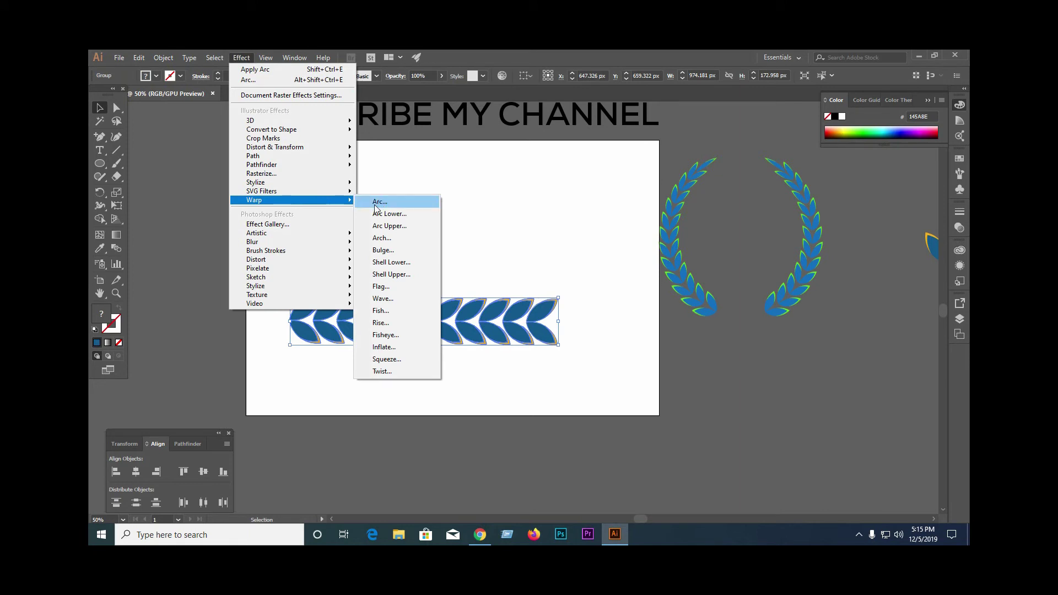
- Apply an Arc warp to the leaf row with 71% bend and about -24% horizontal distortion
left_click(380, 201)
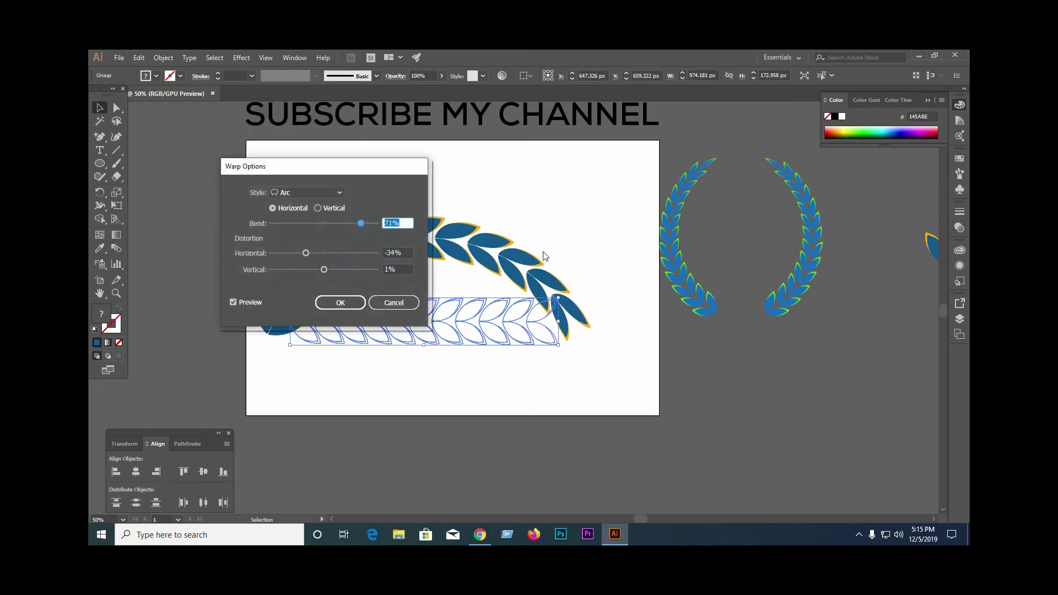
left_click(335, 167)
left_click_drag(335, 166, 209, 123)
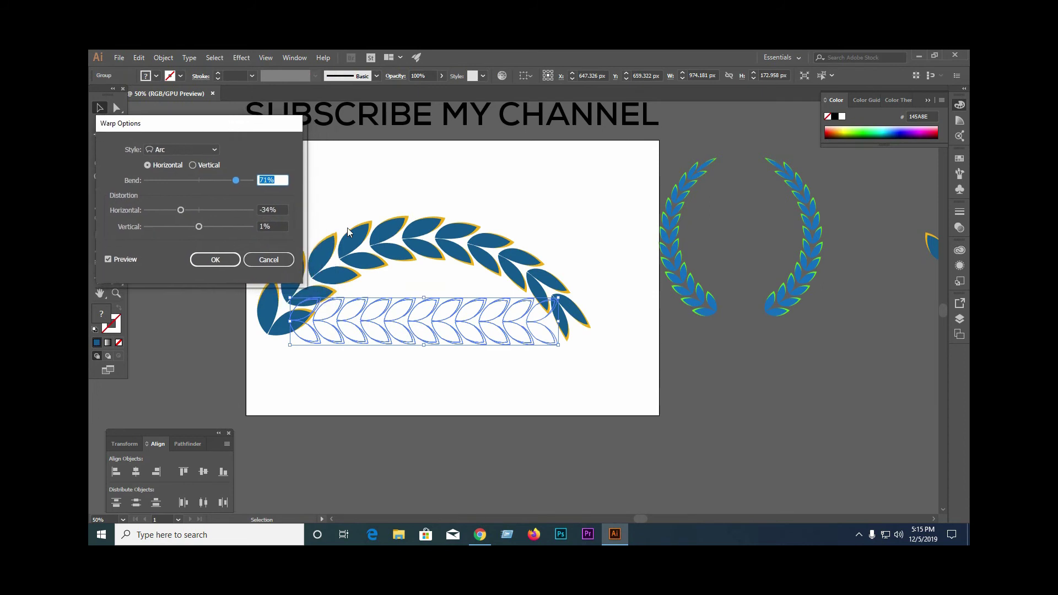
left_click(129, 262)
left_click(129, 265)
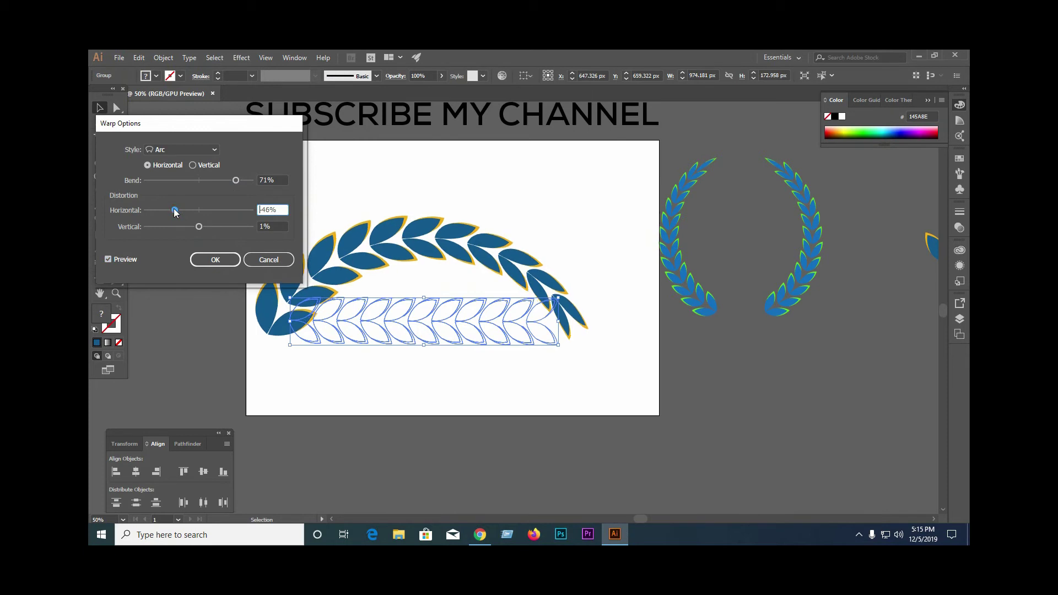
left_click_drag(184, 215, 201, 215)
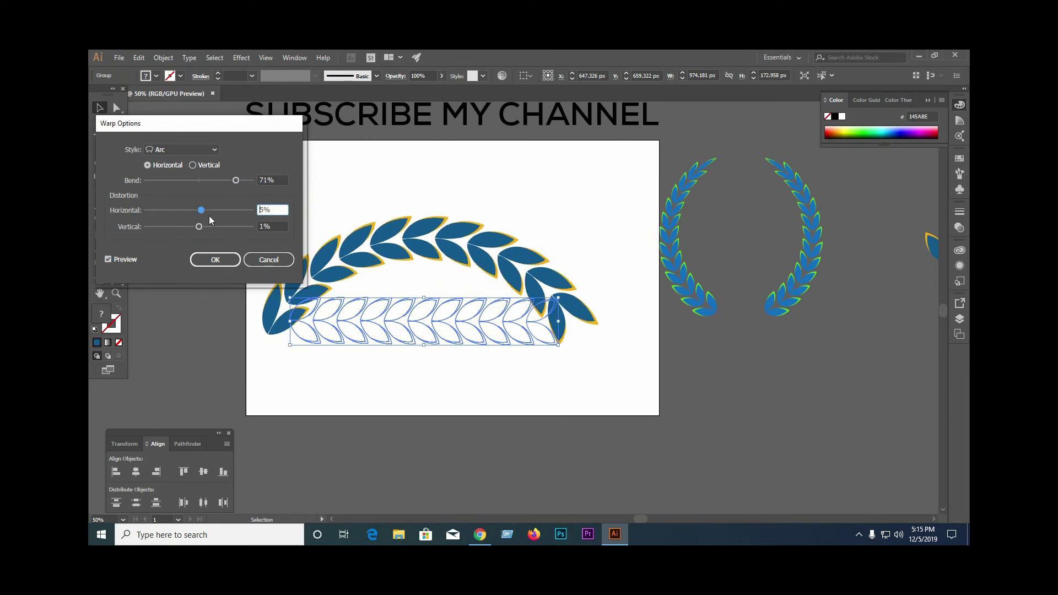
mouse_move(200, 213)
left_mouse_down()
mouse_move(186, 213)
mouse_move(206, 219)
mouse_move(188, 215)
left_mouse_up()
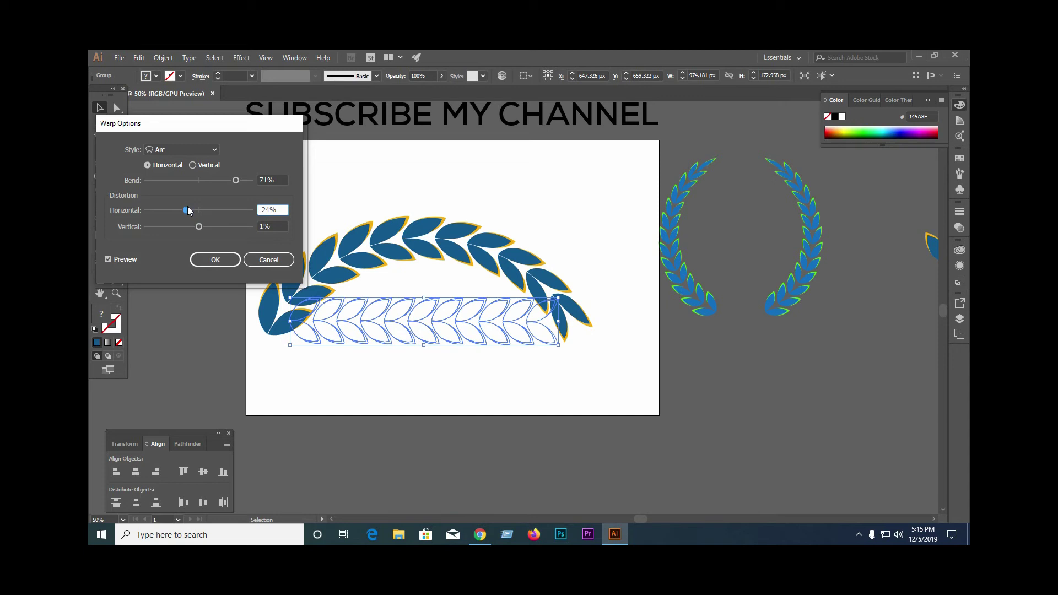
left_click(215, 261)
left_click(327, 208)
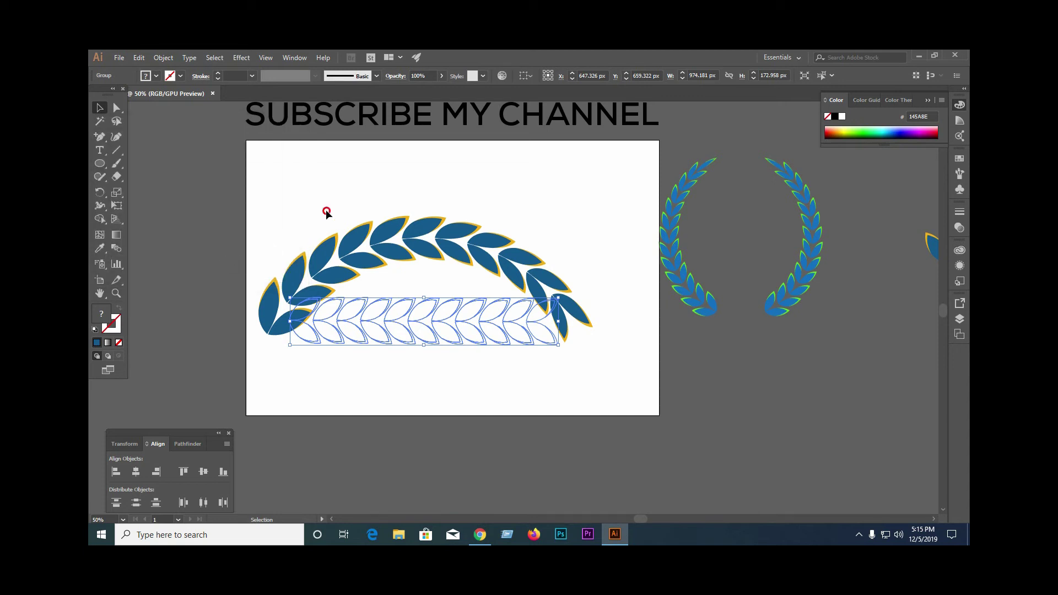
left_click(435, 313)
left_click_drag(564, 296, 421, 245)
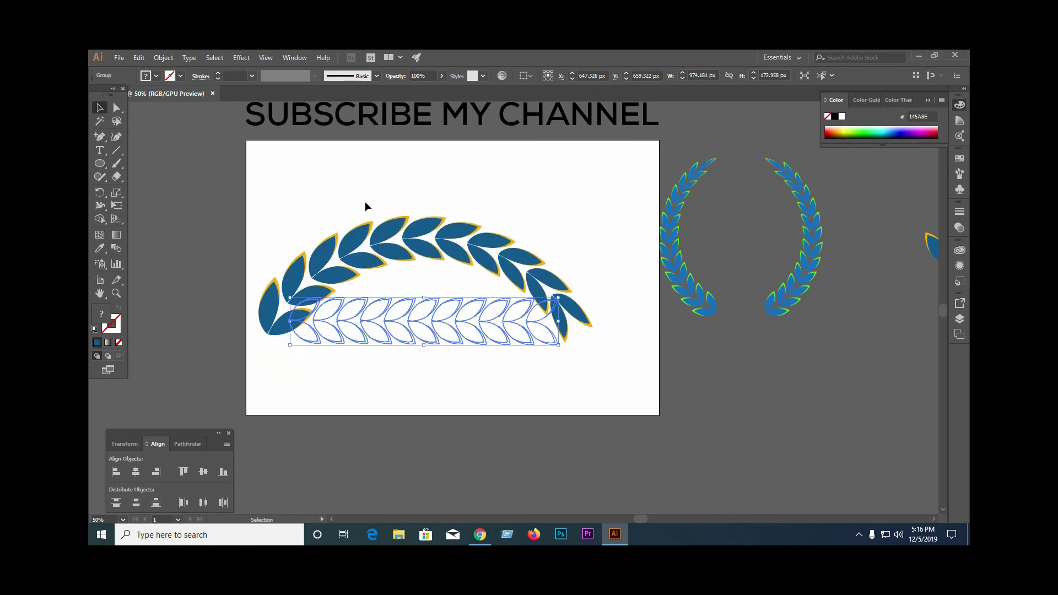
left_click(344, 190)
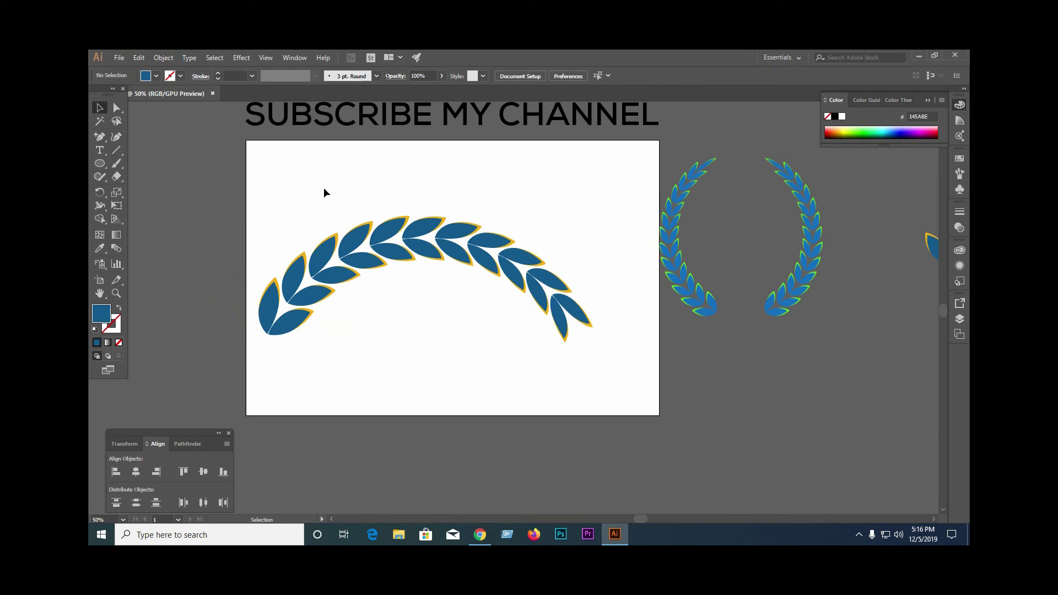
left_click_drag(324, 190, 362, 237)
left_click(433, 326)
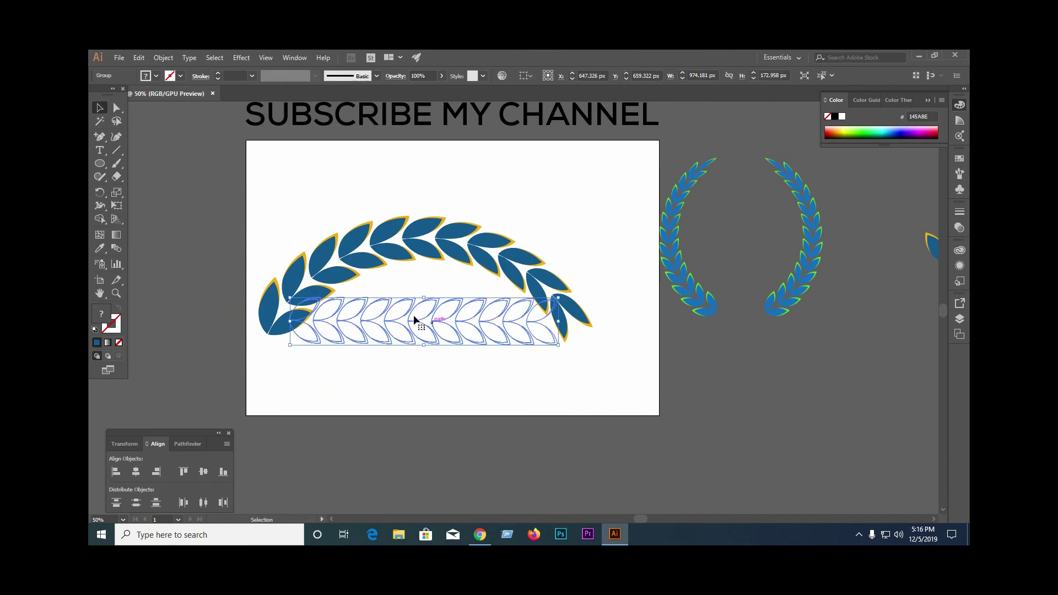
- Expand the warped arch's appearance and rotate it 90° to stand upright
left_click(164, 58)
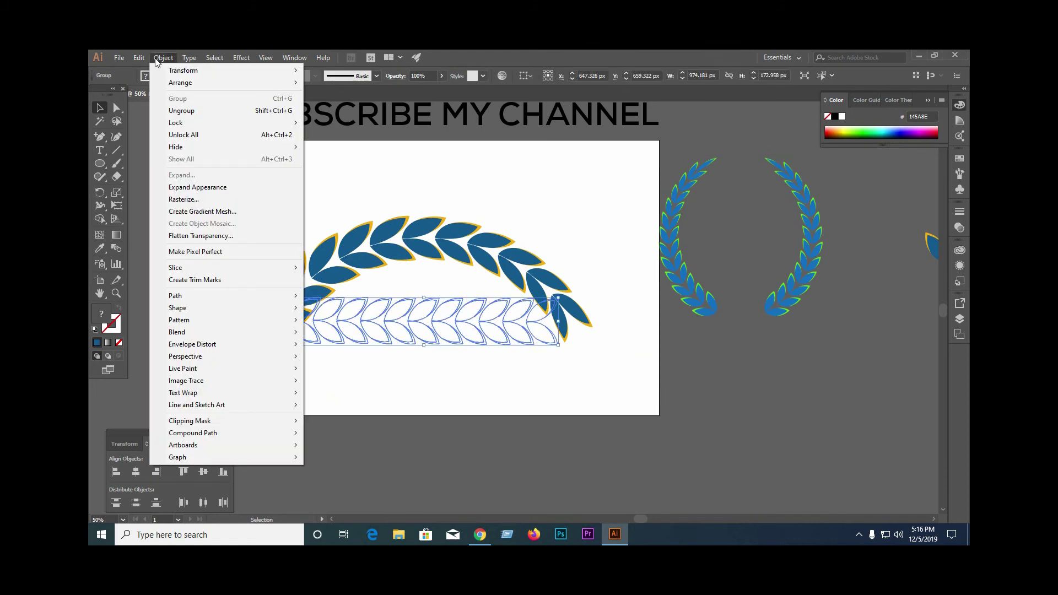
left_click(219, 188)
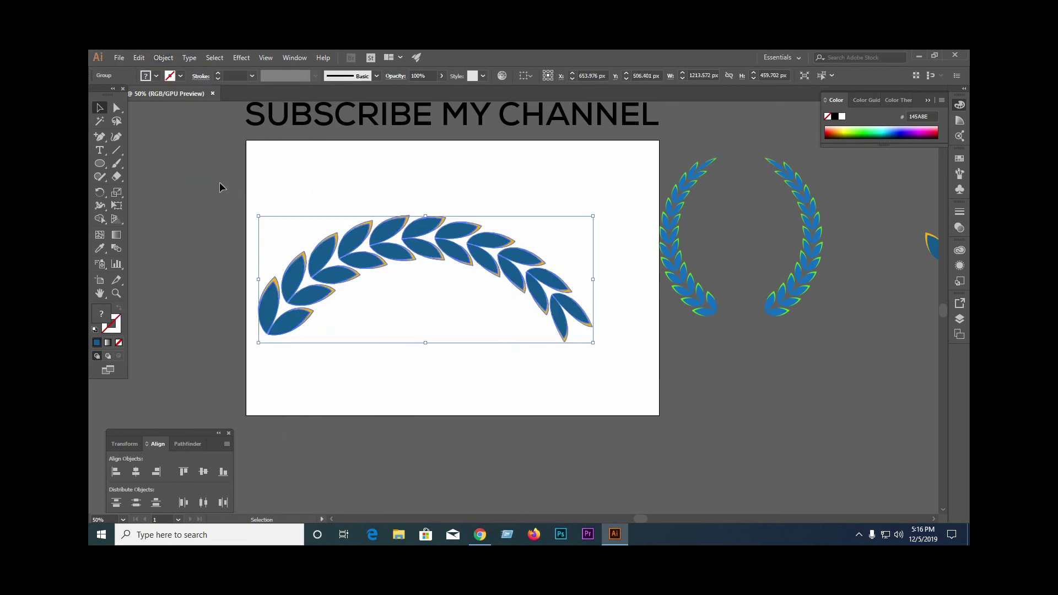
left_click(353, 187)
left_click_drag(338, 184, 394, 293)
left_click_drag(598, 211, 411, 193)
left_click(520, 239)
- Scale the upright leaf branch down to a smaller size
left_click(428, 215)
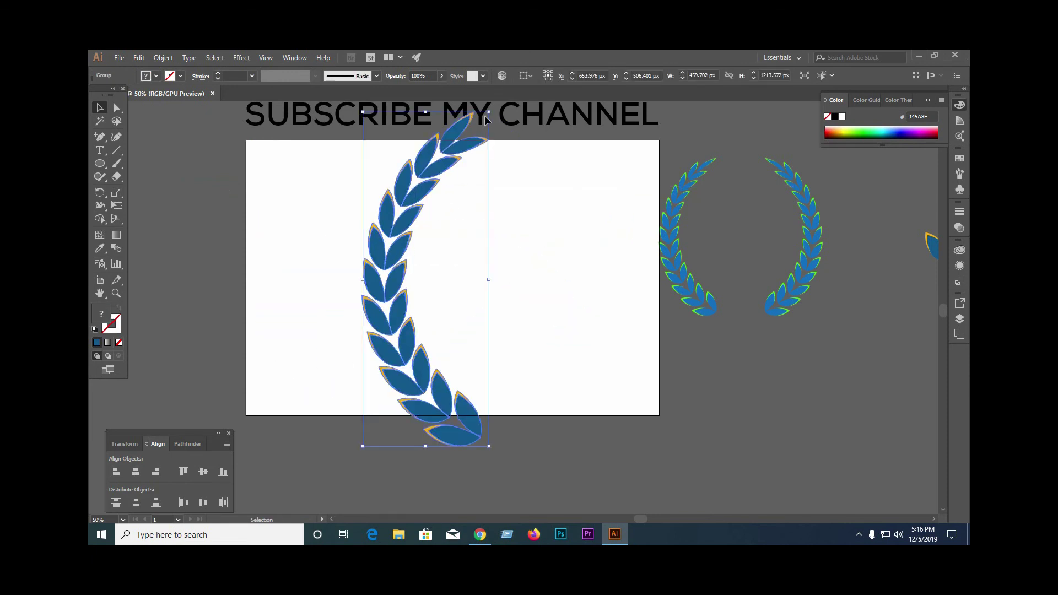
left_click_drag(483, 119, 466, 167)
left_click(478, 240)
left_click(417, 251)
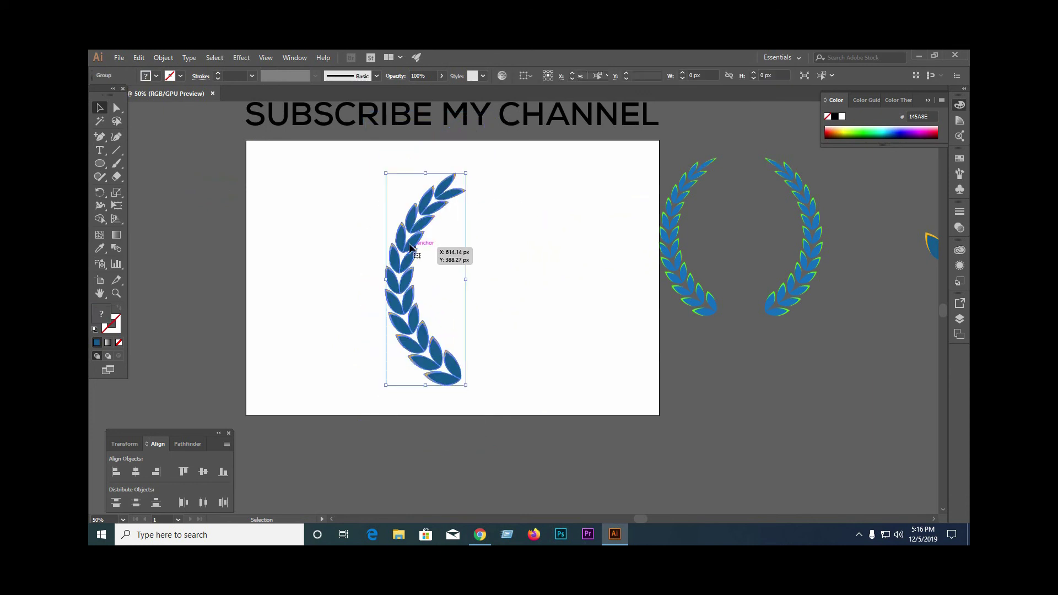
- Make a vertically reflected copy of the branch
right_click(411, 247)
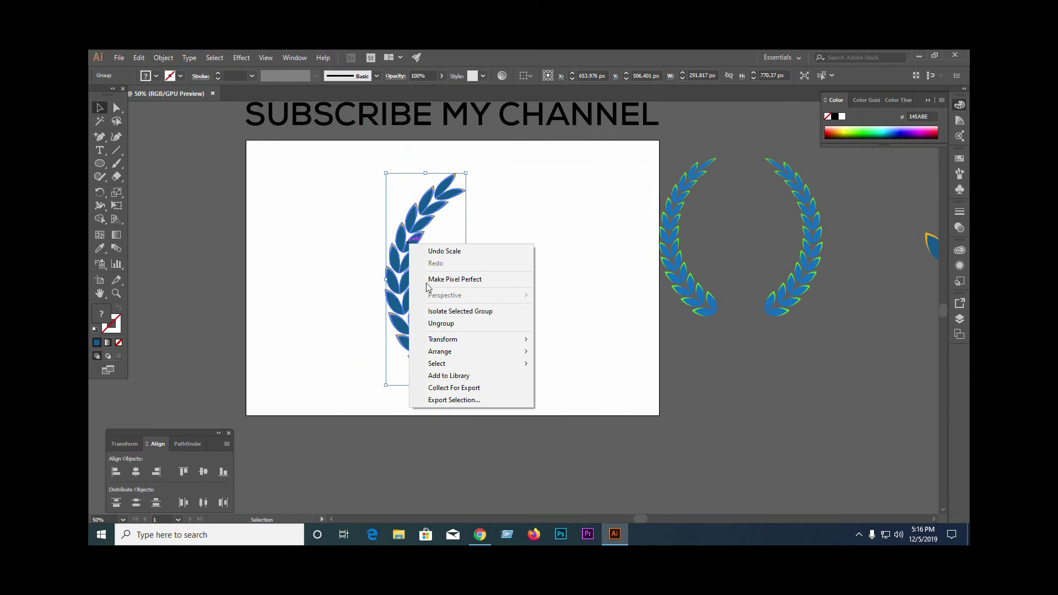
mouse_move(443, 339)
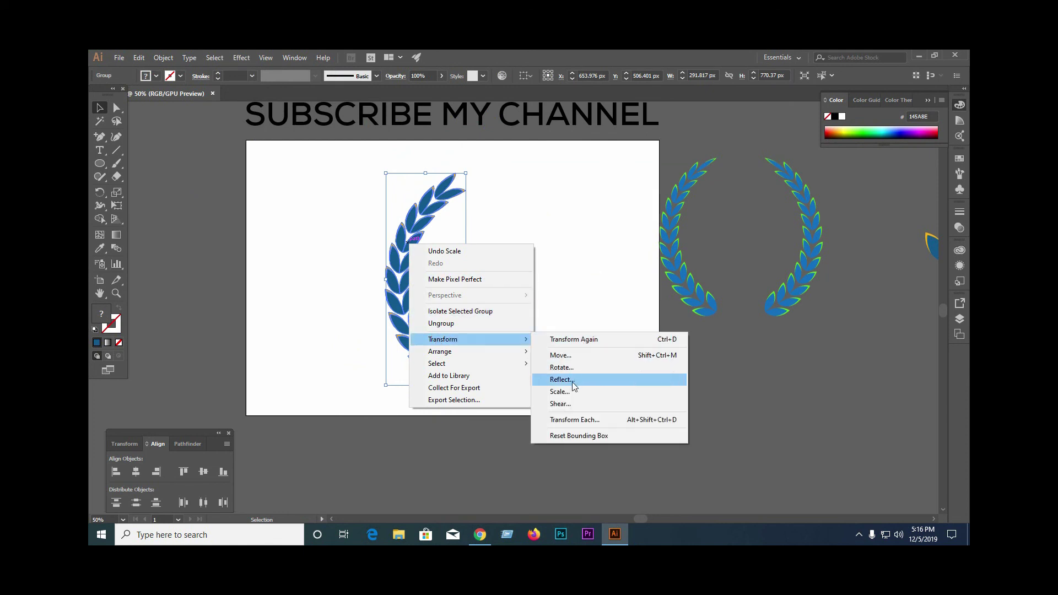
left_click(575, 381)
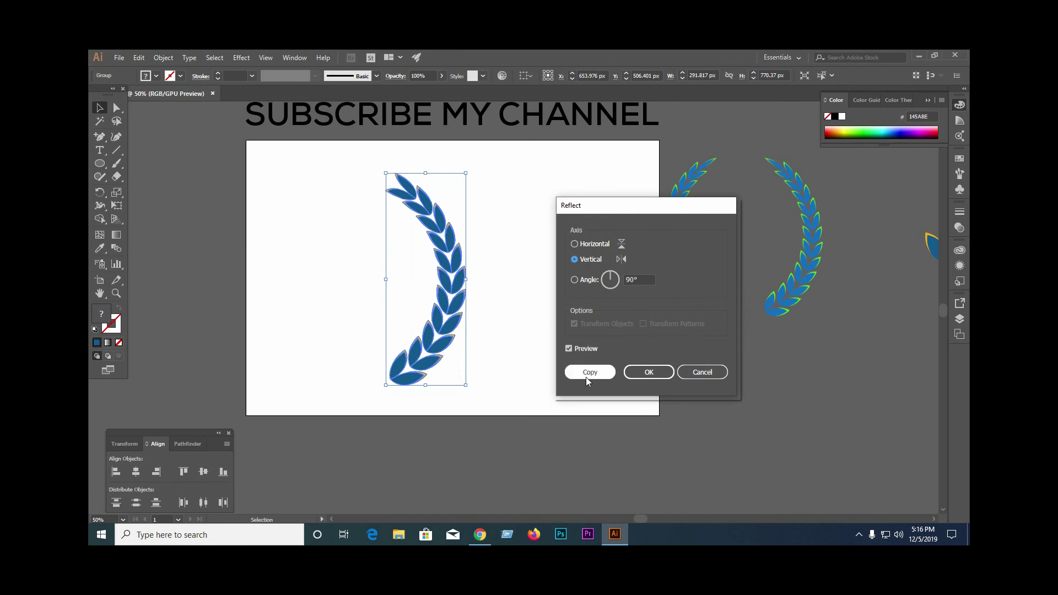
left_click(596, 372)
- Move the mirrored copy to the right, opposite the original branch
left_click(482, 306)
left_click_drag(456, 295, 537, 292)
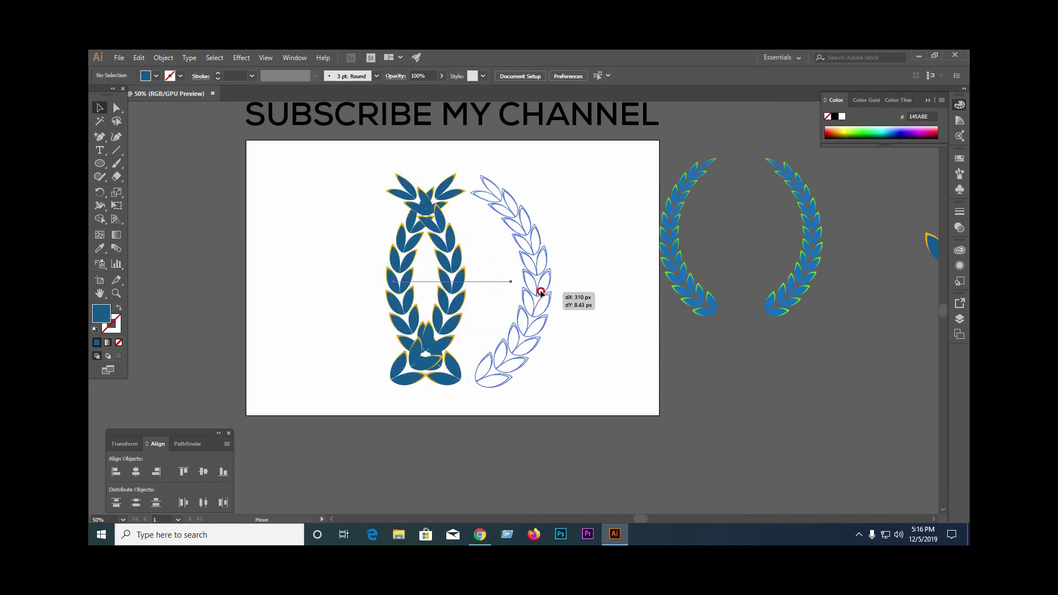
left_click_drag(538, 292, 590, 271)
left_click(304, 246)
left_click_drag(293, 240, 554, 309)
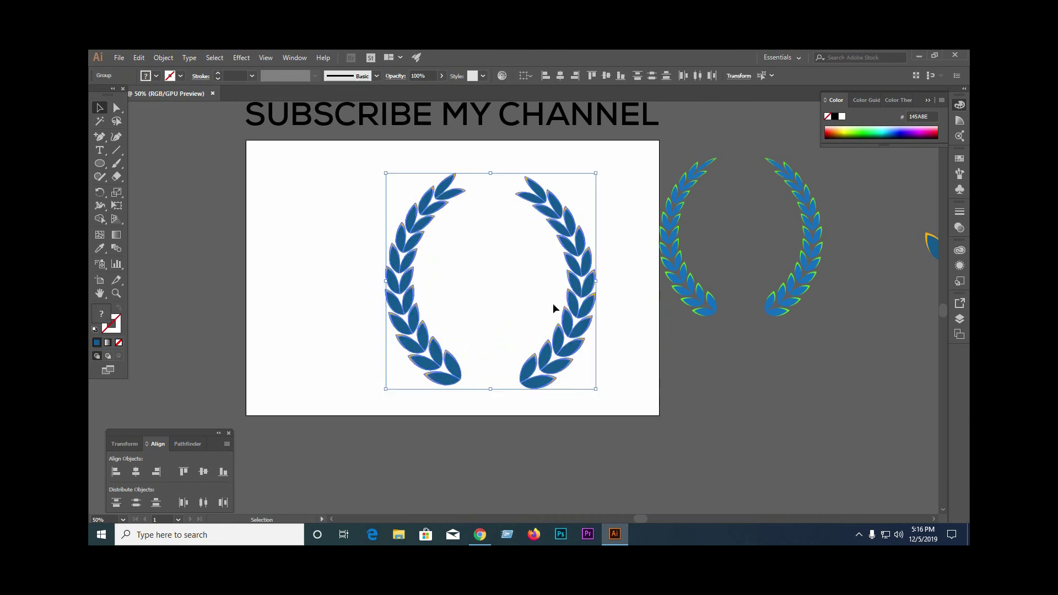
- Bottom-align the two branches and move the wreath up and left on the artboard
left_click(187, 445)
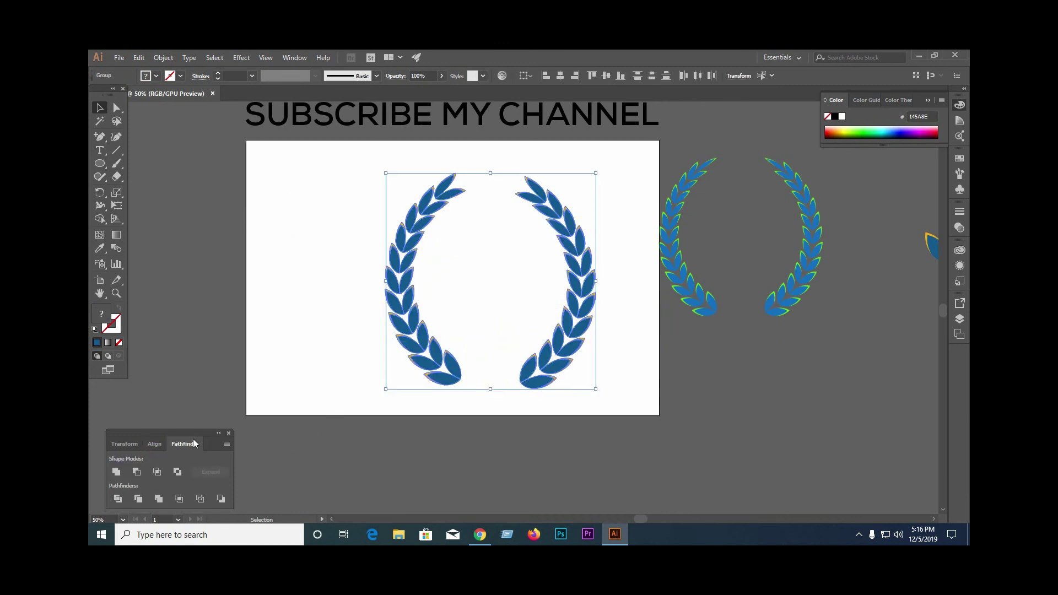
left_click(159, 450)
left_click(223, 472)
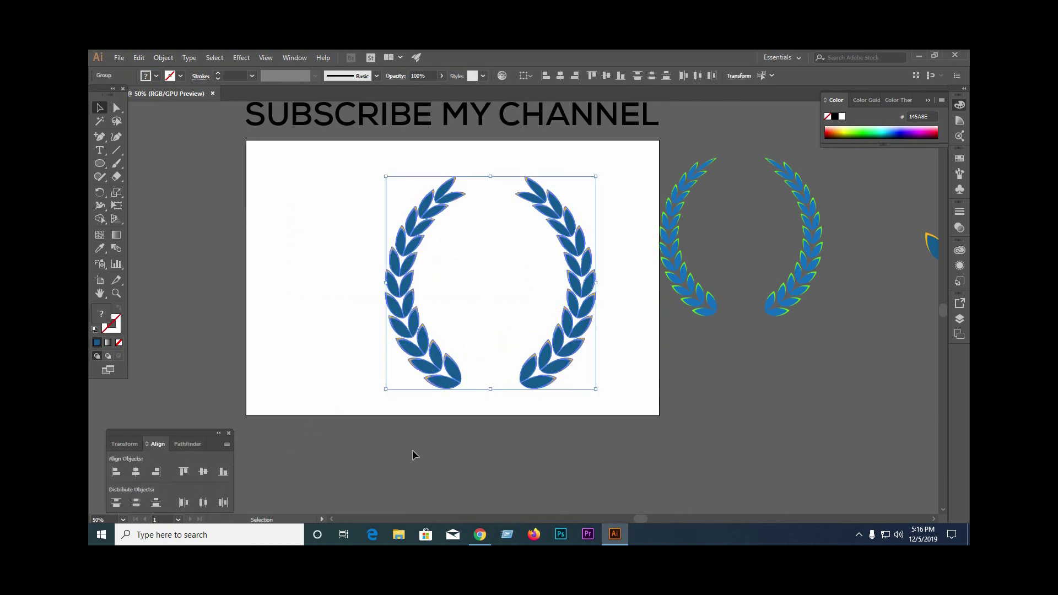
left_click(414, 454)
left_click_drag(598, 314, 550, 293)
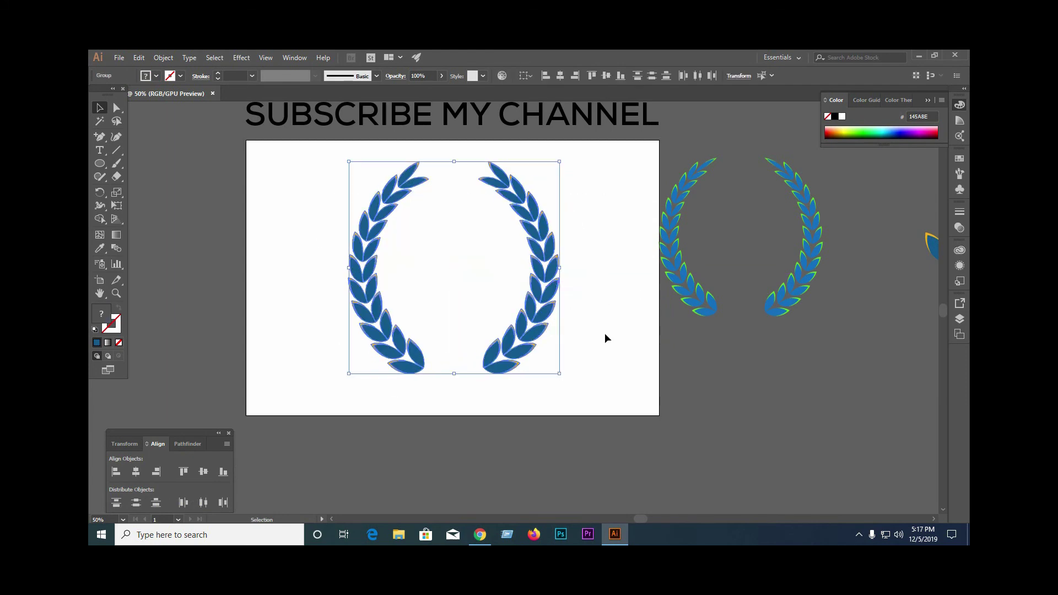
left_click(605, 335)
scroll(476, 320, "down", 1)
scroll(472, 308, "up", 1)
scroll(485, 287, "up", 1)
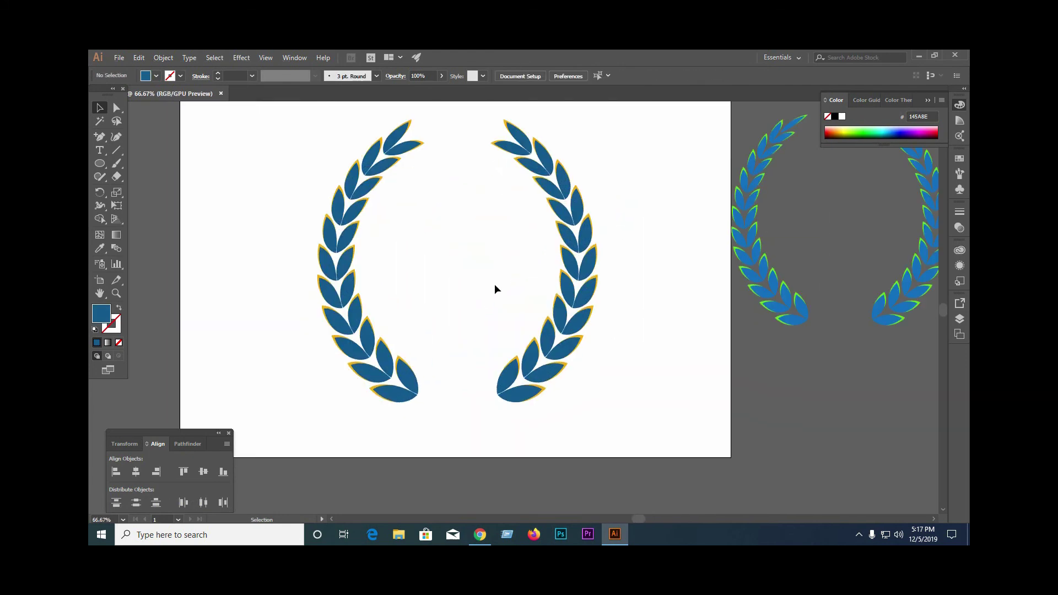
- Scale the whole two-branch wreath down to a smaller size
mouse_move(281, 148)
left_mouse_down()
mouse_move(613, 426)
mouse_move(557, 375)
left_mouse_up()
left_click(327, 181)
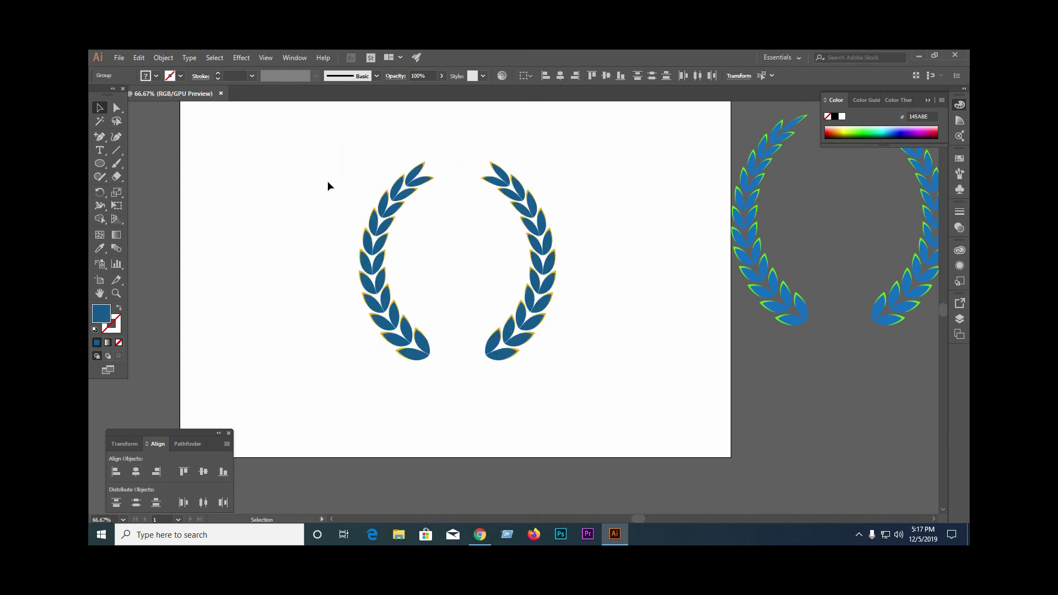
left_click_drag(303, 133, 603, 343)
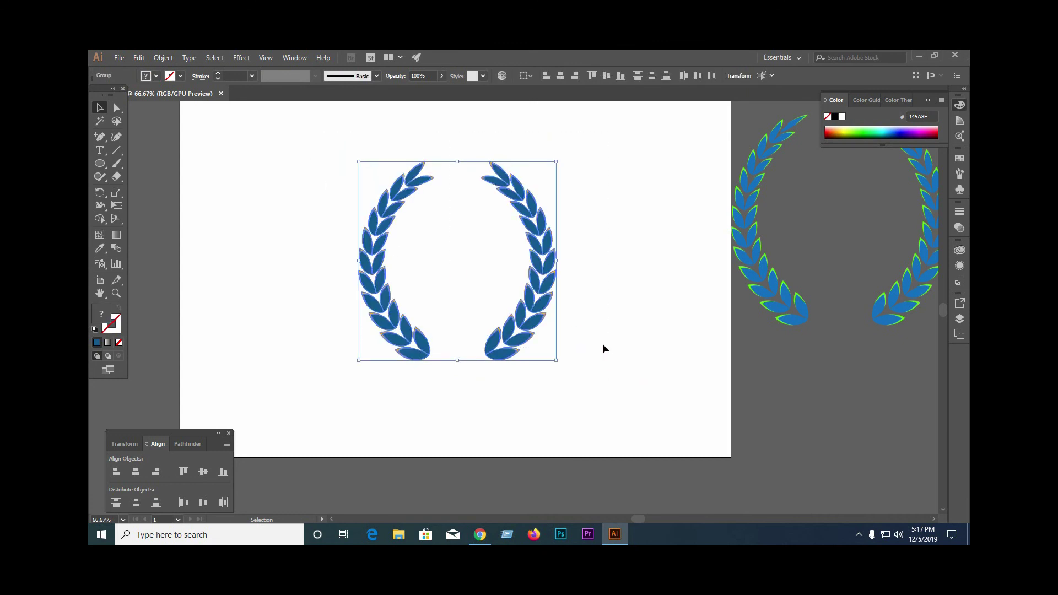
left_click(610, 378)
left_click_drag(327, 158, 548, 372)
left_click(418, 274)
left_click_drag(322, 130, 600, 336)
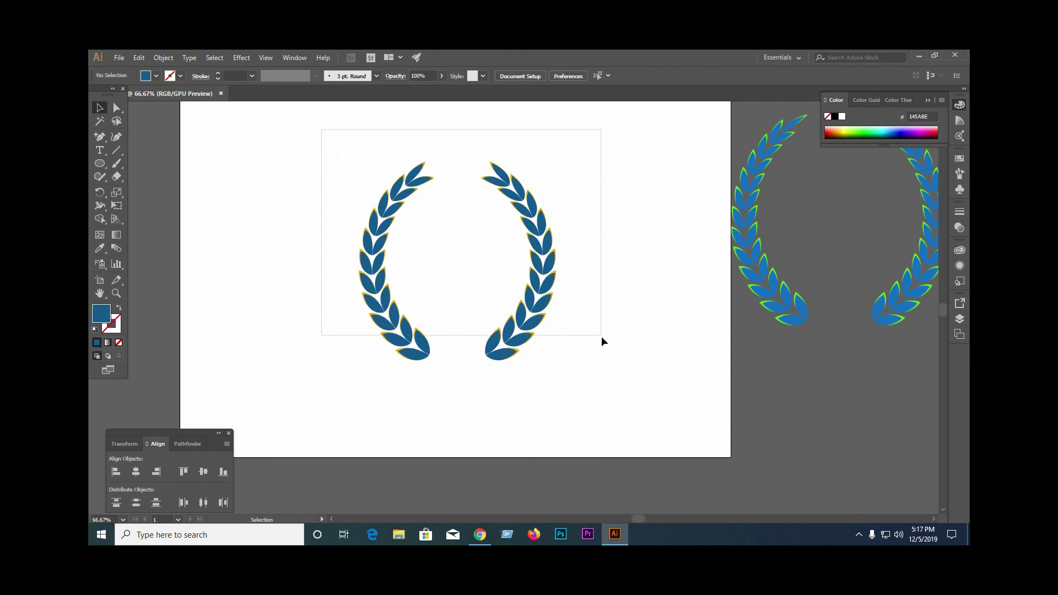